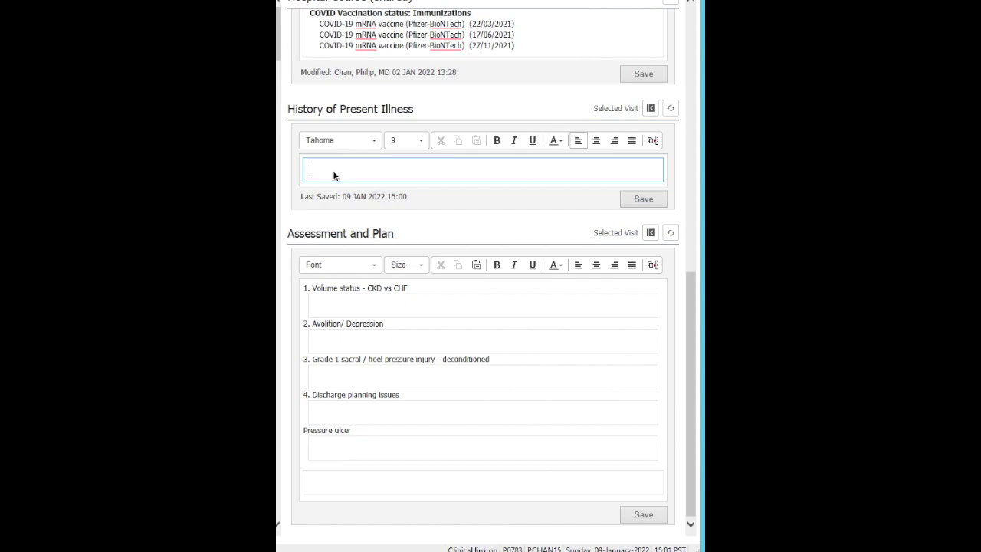
# - Insert the auto-text phrases ,,,07_stable_weekend and, on a new line below it, ,,,02_meds_inpatient into History of Present Illness
pyautogui.write(',,')
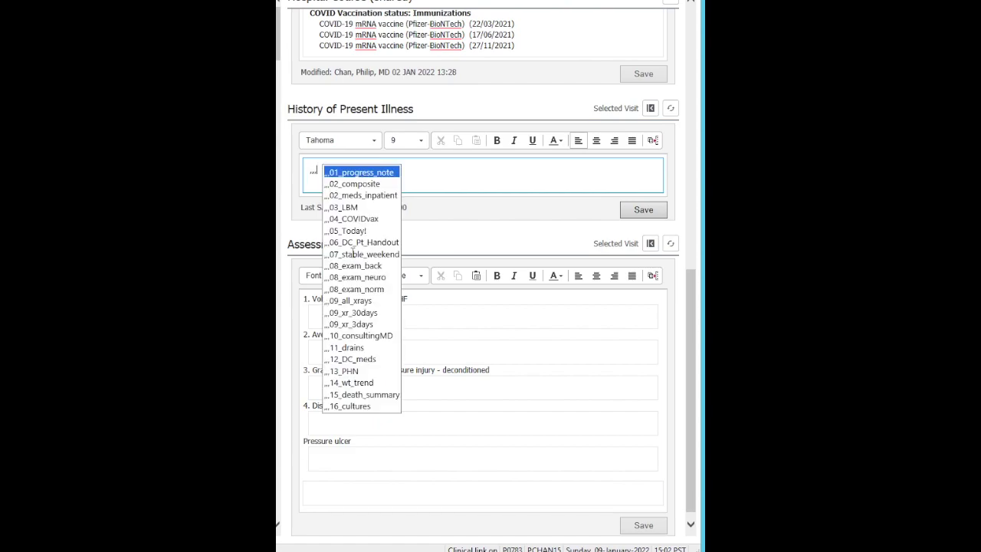
pyautogui.click(357, 255)
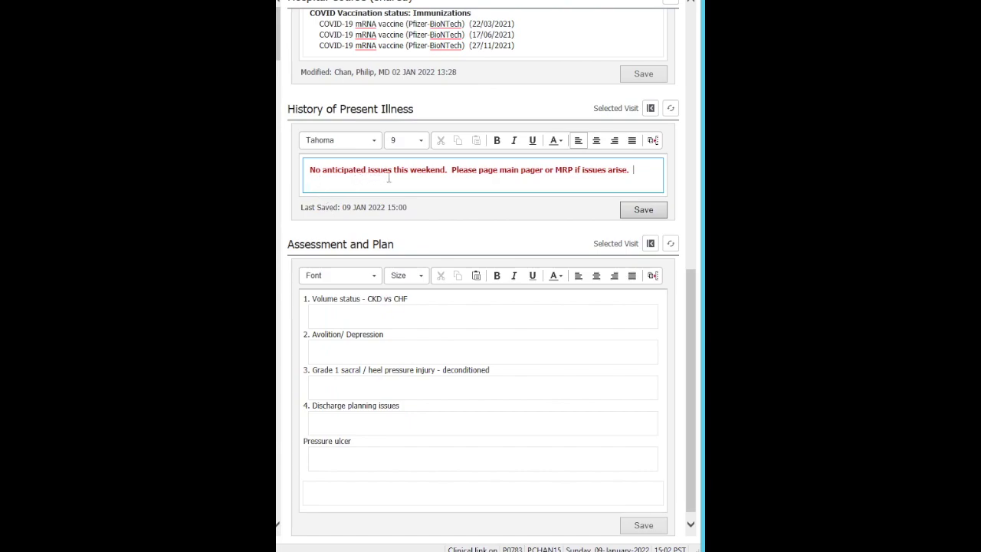
pyautogui.press('Return')
pyautogui.write(',,')
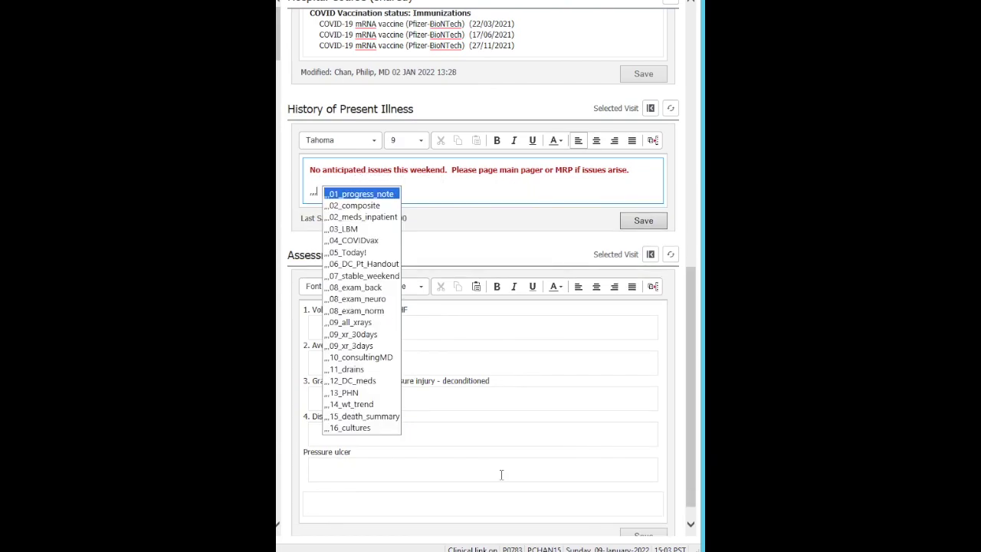
pyautogui.click(366, 217)
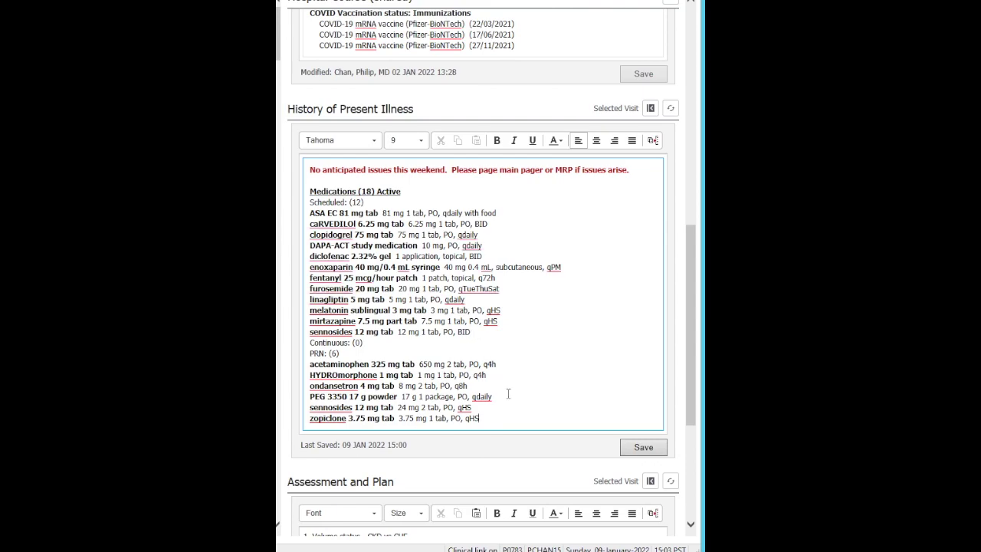
# - Insert the auto-text phrase ,,,08_exam_norm below the medication list, separated by a blank line
pyautogui.press('Return')
pyautogui.press('Return')
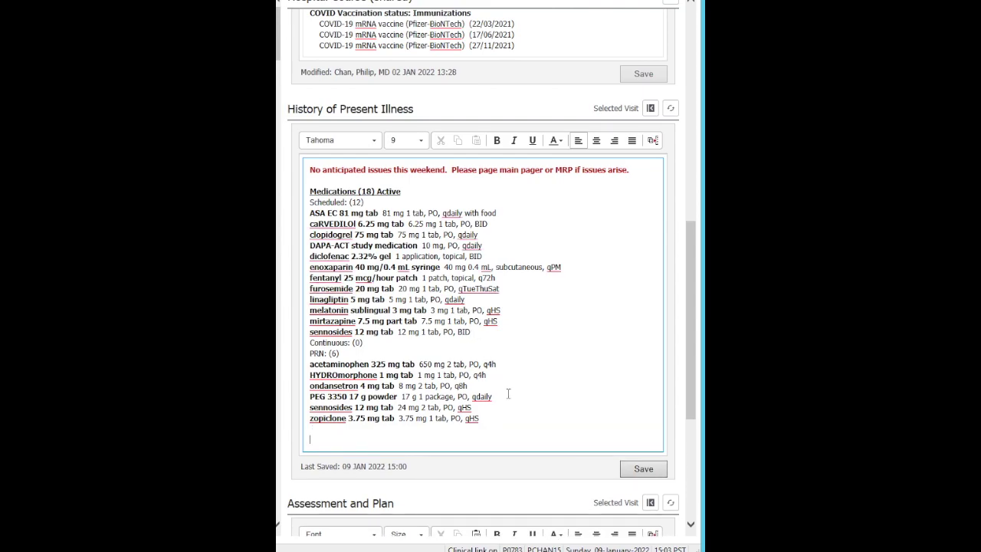
pyautogui.write(',,')
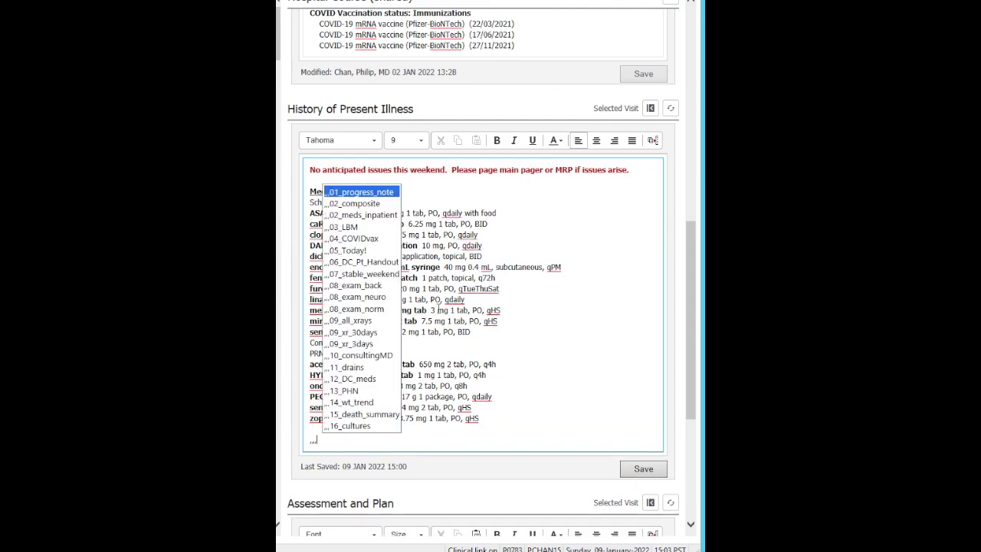
pyautogui.click(367, 310)
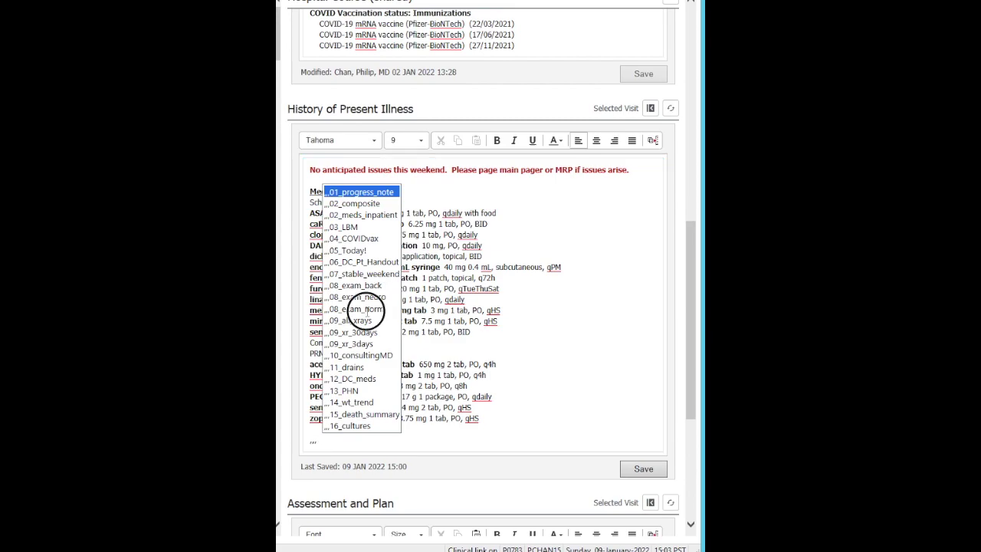
# - Set the General orientation in the inserted exam to "disoriented to time" and choose an alternative for the chest crackles finding
pyautogui.click(407, 435)
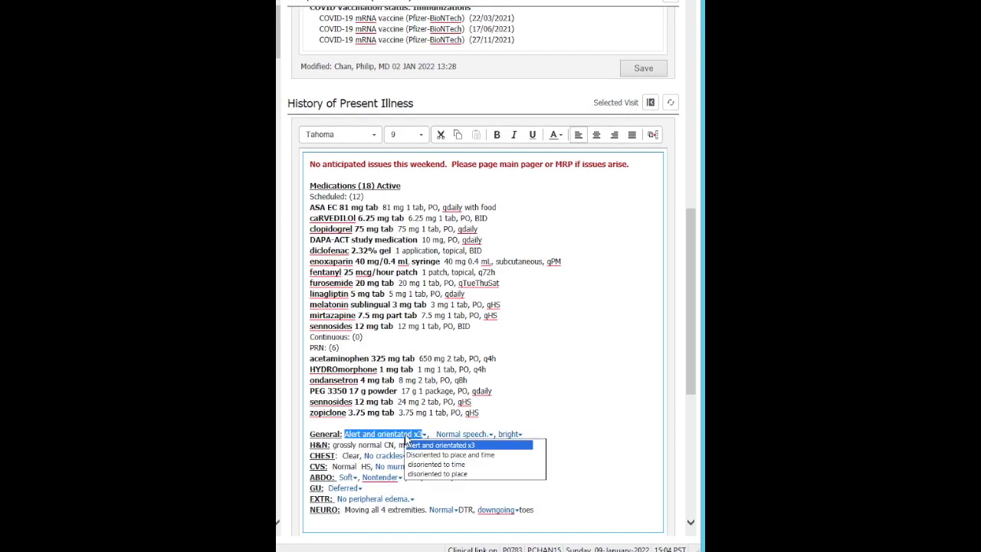
pyautogui.click(442, 463)
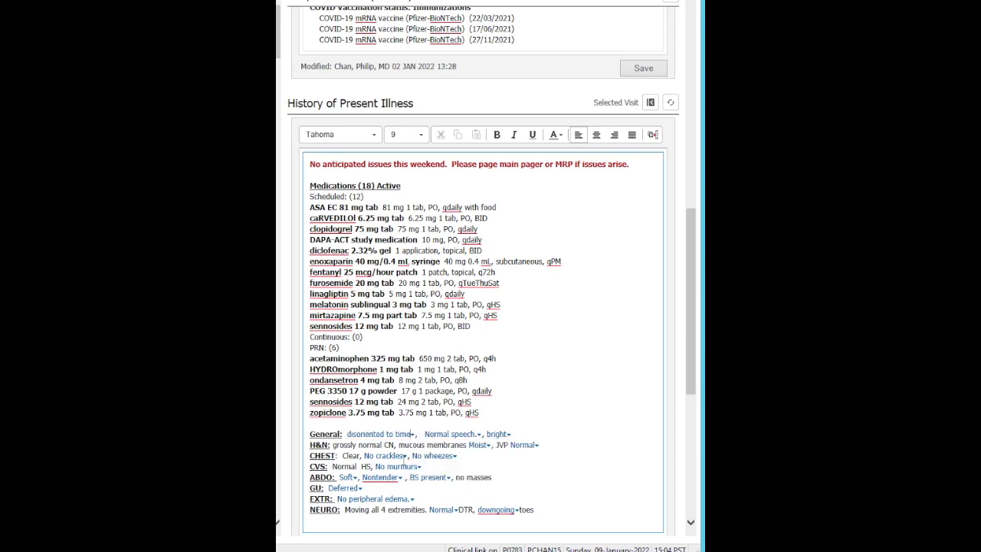
pyautogui.click(404, 456)
pyautogui.click(423, 489)
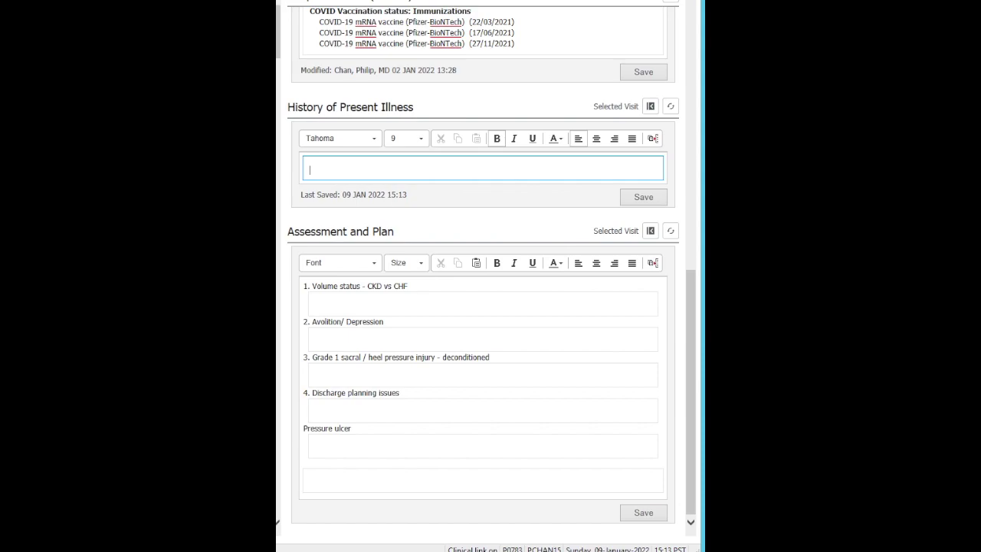
# - Browse the auto-text phrases offered for the two-comma prefix ",," in the empty History of Present Illness field, and clear the prefix
pyautogui.write(',,')
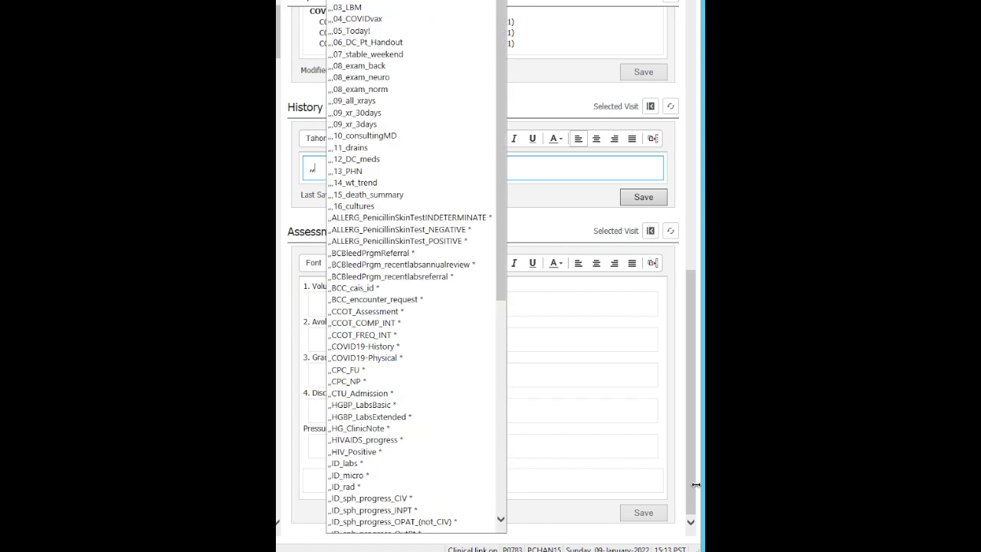
pyautogui.moveTo(501, 299); pyautogui.dragTo(512, 504)
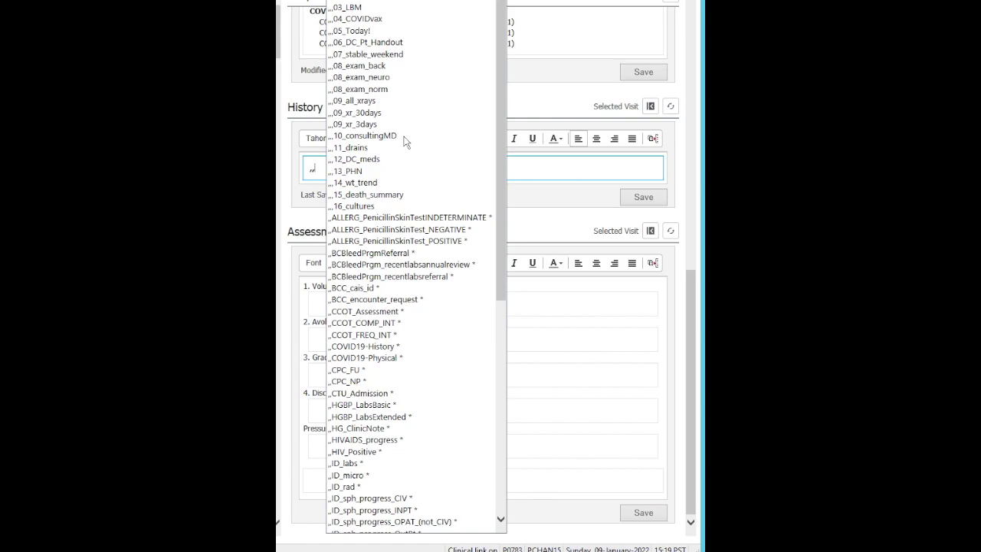
pyautogui.press('BackSpace')
pyautogui.press('BackSpace')
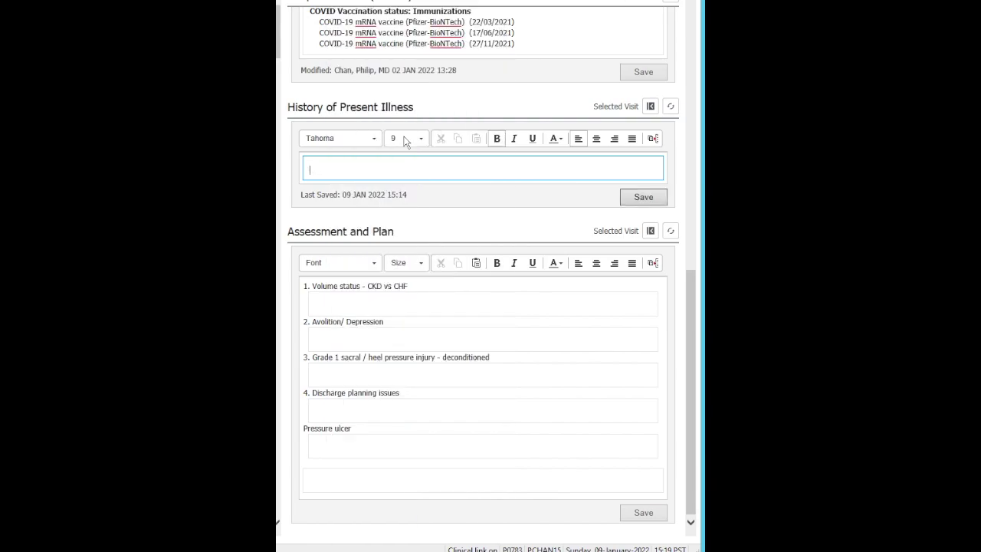
# - Compare the auto-text phrases offered for the ".." and ",,," prefixes in History of Present Illness, and leave the field empty
pyautogui.write('..')
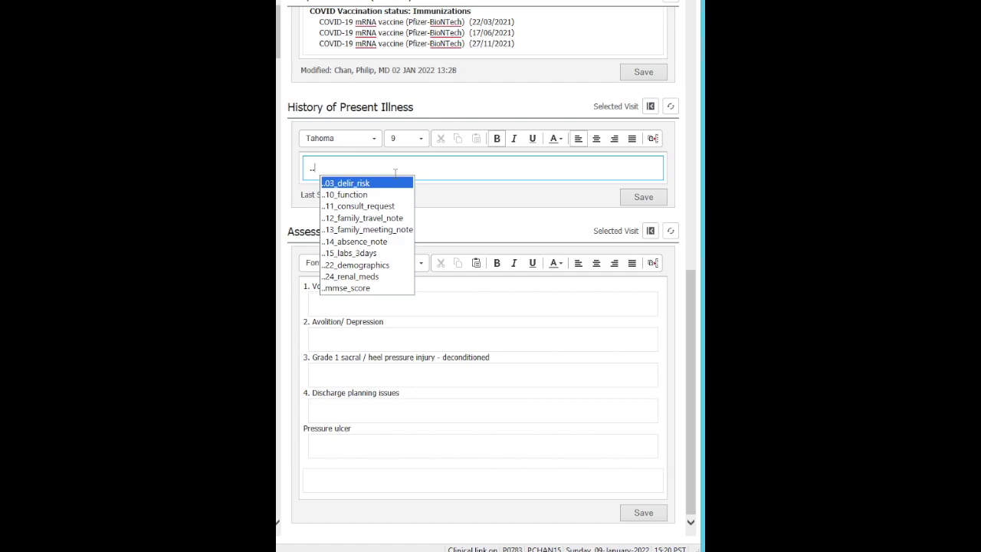
pyautogui.press('BackSpace')
pyautogui.press('BackSpace')
pyautogui.write('...')
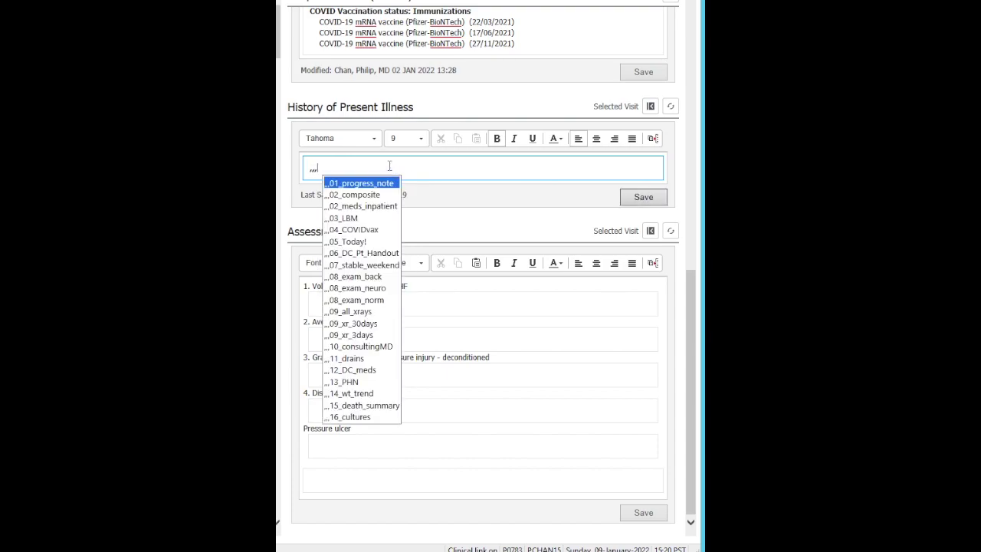
pyautogui.press('BackSpace')
pyautogui.press('BackSpace')
pyautogui.press('BackSpace')
pyautogui.write('..')
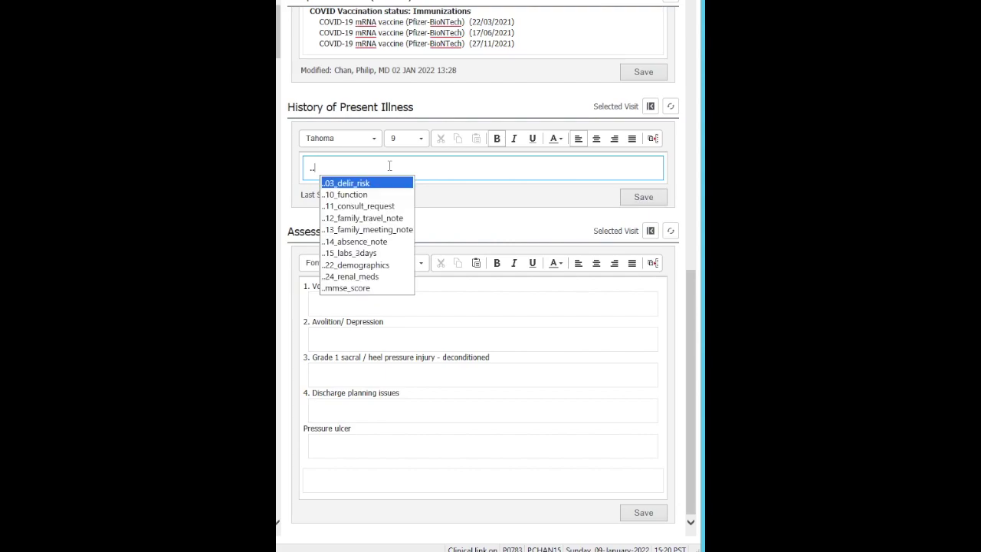
pyautogui.press('BackSpace')
pyautogui.press('BackSpace')
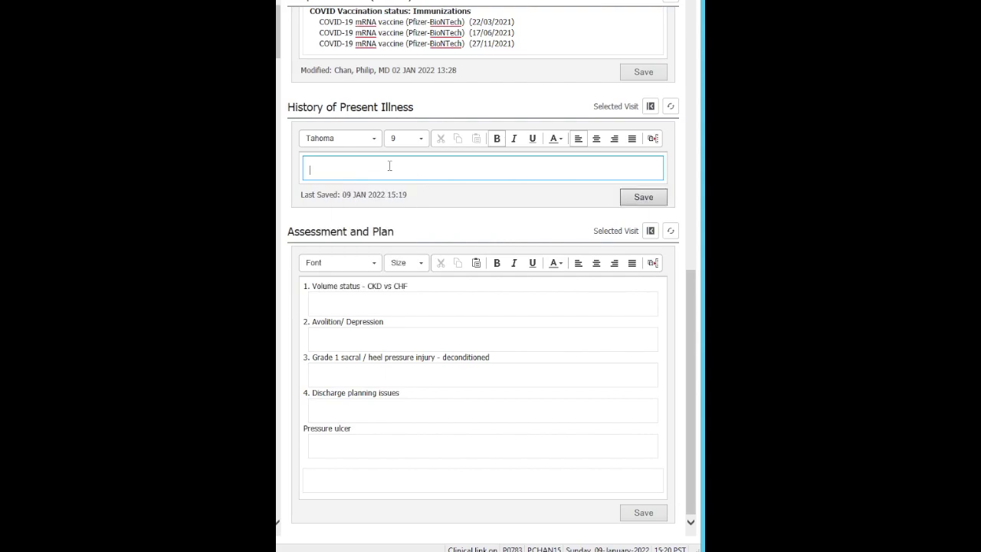
pyautogui.write('.')
pyautogui.press('BackSpace')
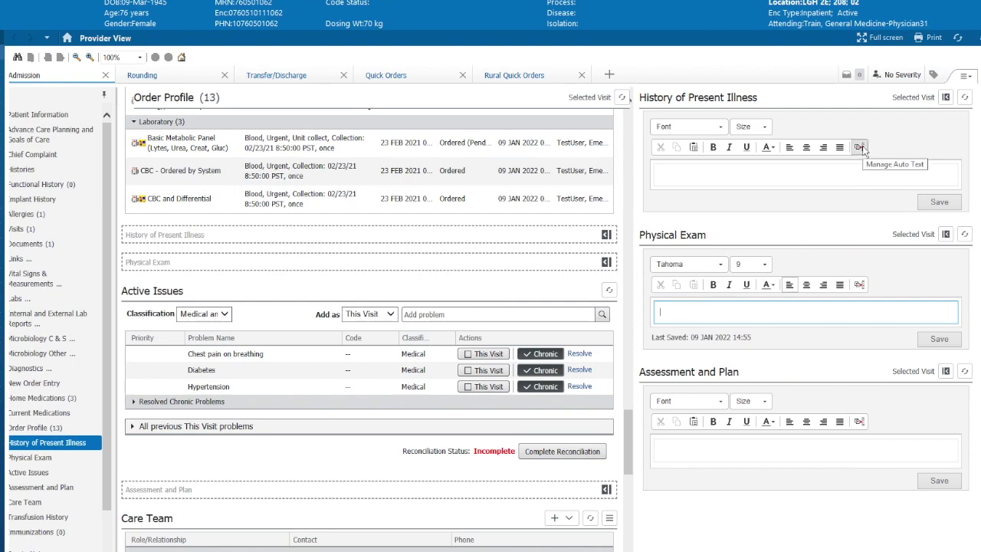
# - Add a personal auto-text phrase with the abbreviation ,,,01_stable_pt and the description "patient stable"
pyautogui.click(860, 286)
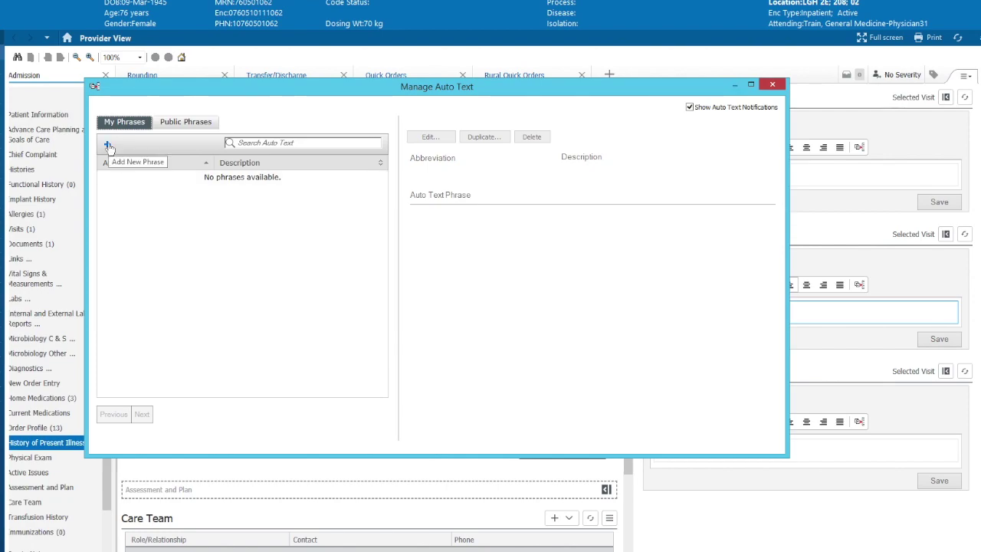
pyautogui.click(108, 146)
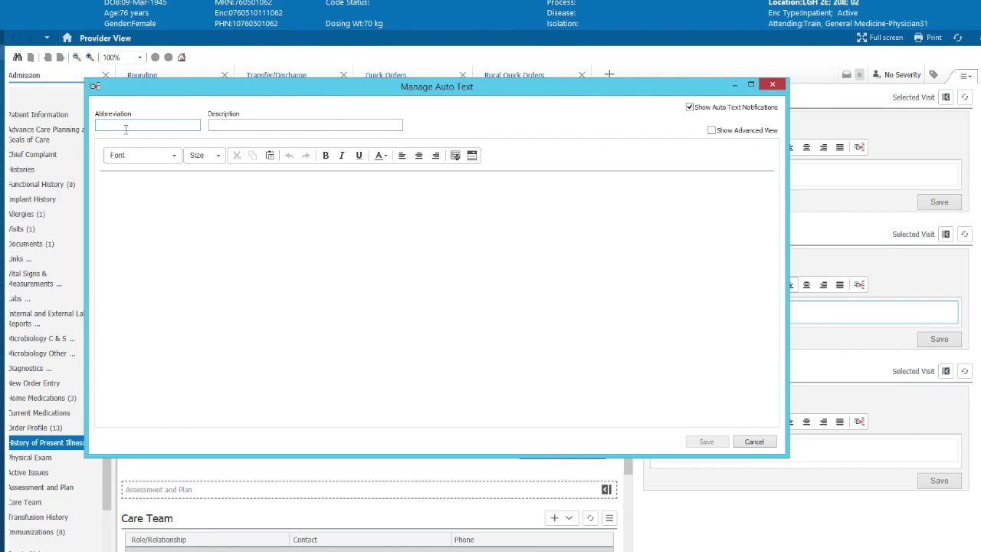
pyautogui.write('.,,01')
pyautogui.write('_')
pyautogui.write('sta')
pyautogui.write('ble')
pyautogui.write('_')
pyautogui.write('pt')
pyautogui.click(270, 129)
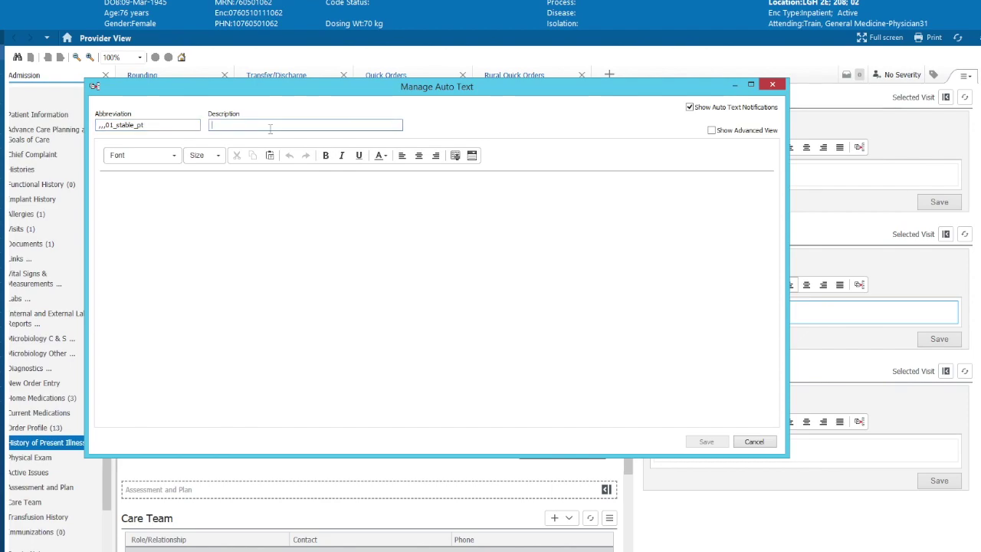
pyautogui.write('patient stable')
# - Enter the phrase text "This patient will not be seen on the weekend. Please page me if any isssue arise."
pyautogui.click(207, 181)
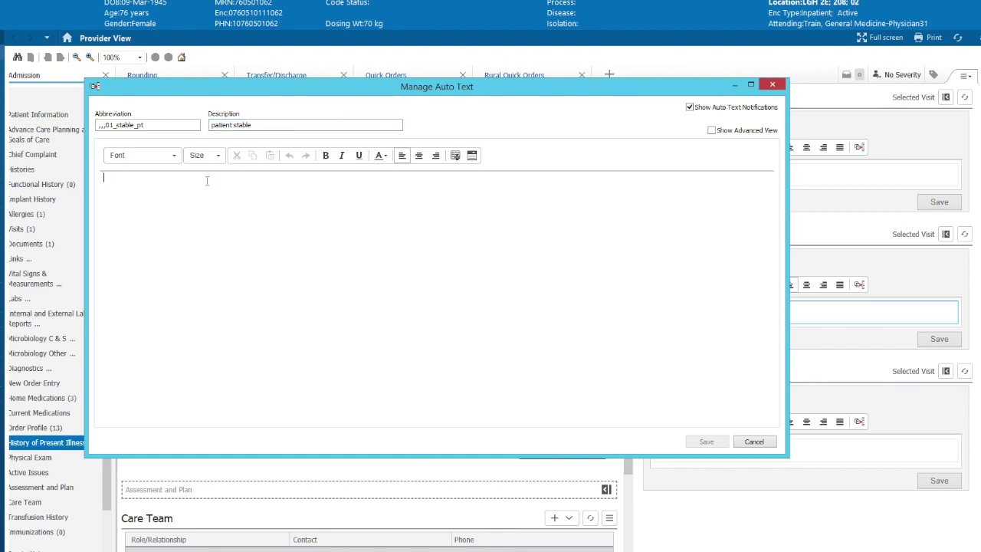
pyautogui.write('This patieion')
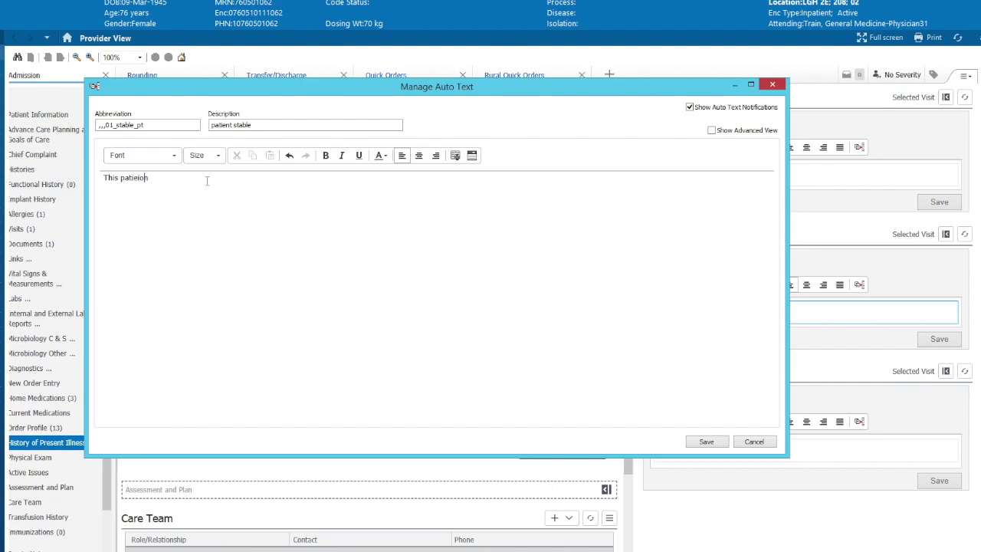
pyautogui.press('BackSpace')
pyautogui.press('BackSpace')
pyautogui.press('BackSpace')
pyautogui.write('nt will not be seen on the weekend. Please page me if')
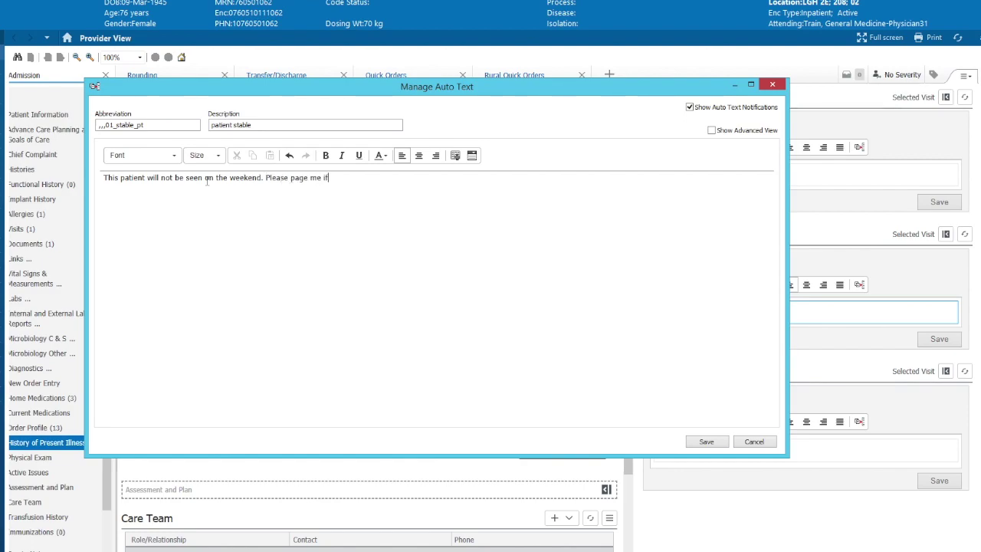
pyautogui.write(' any isssue arise.')
# - Format the whole phrase text as bold and red, save the phrase and close the auto-text manager
pyautogui.moveTo(402, 181); pyautogui.dragTo(95, 180)
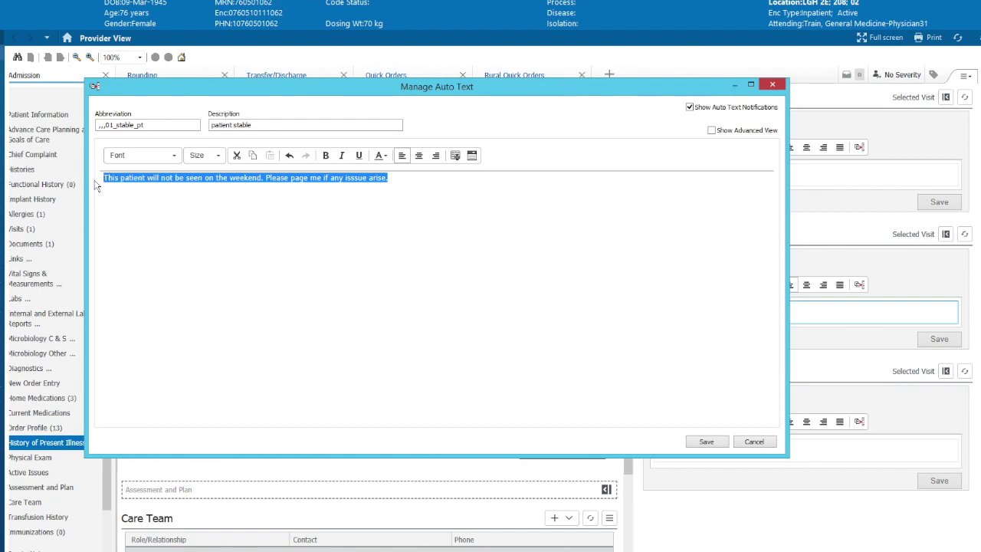
pyautogui.click(325, 156)
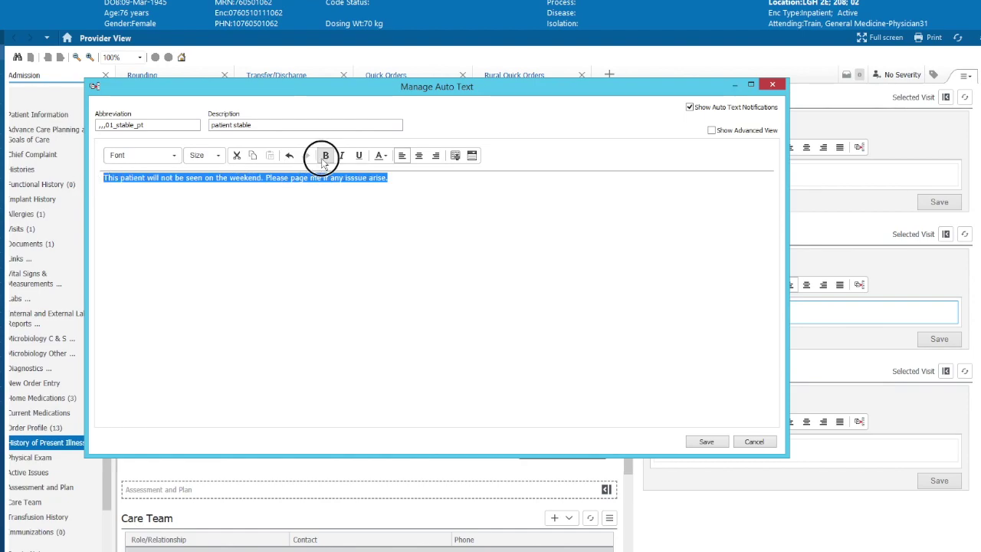
pyautogui.click(381, 155)
pyautogui.click(396, 241)
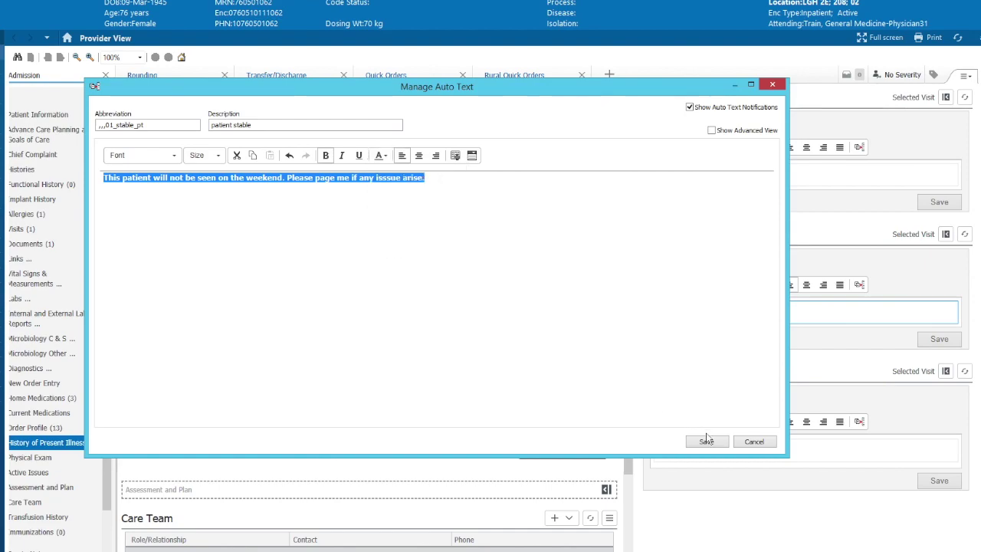
pyautogui.click(706, 440)
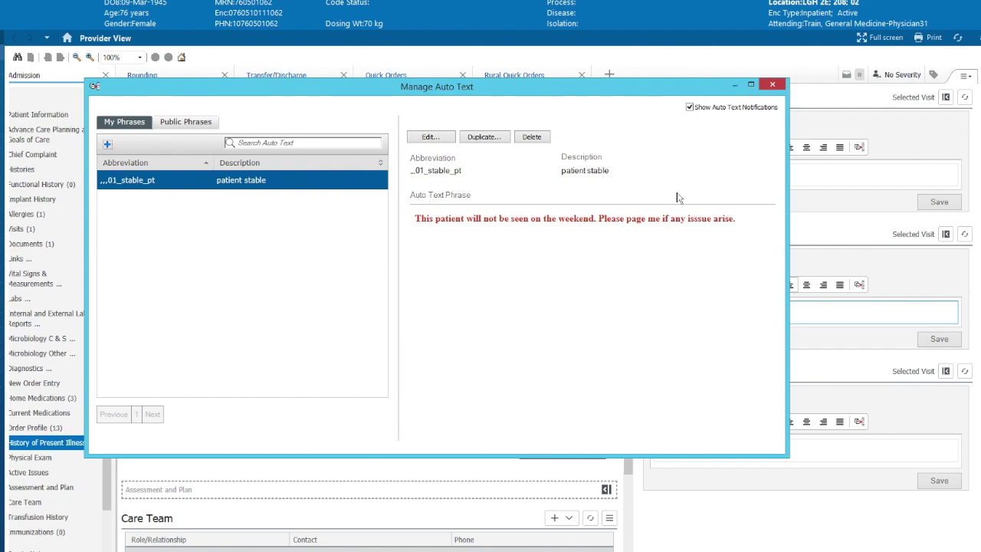
pyautogui.click(771, 85)
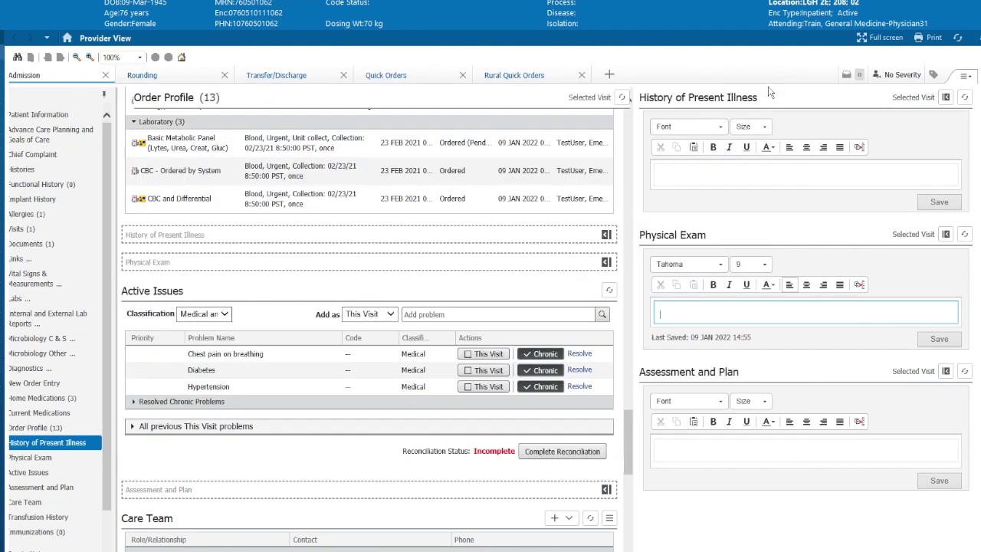
# - Insert the auto-text phrase ,,,01_stable_pt into the Physical Exam field
pyautogui.write('.,')
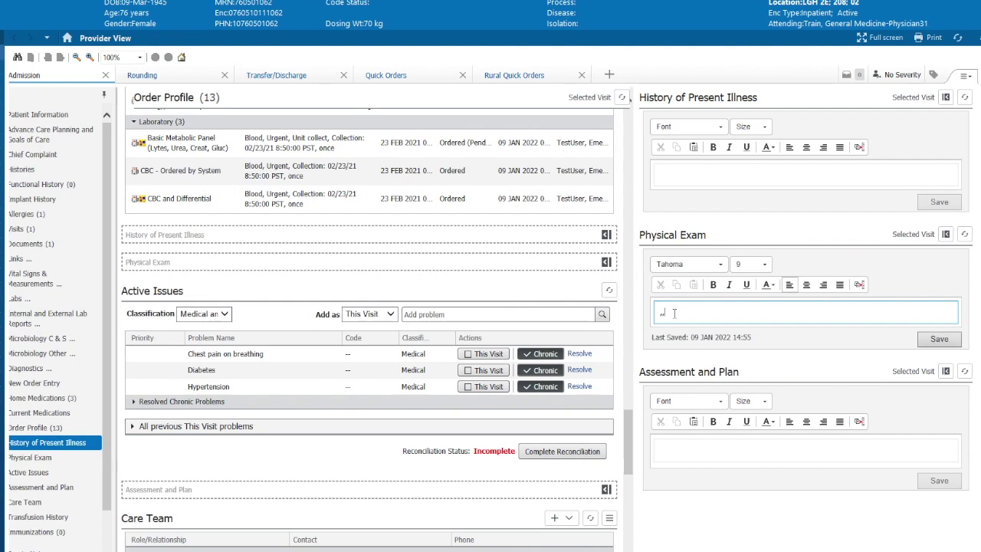
pyautogui.write('e')
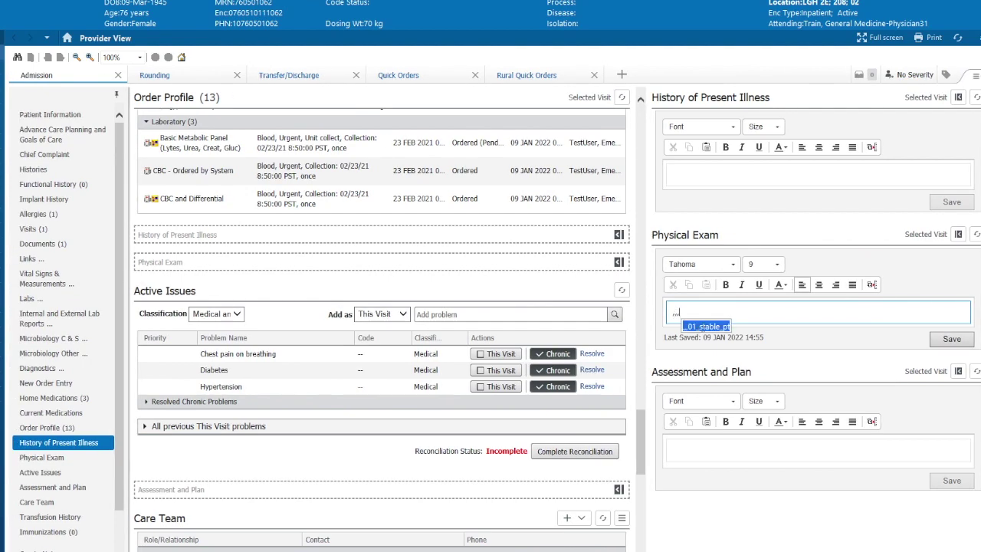
pyautogui.click(702, 327)
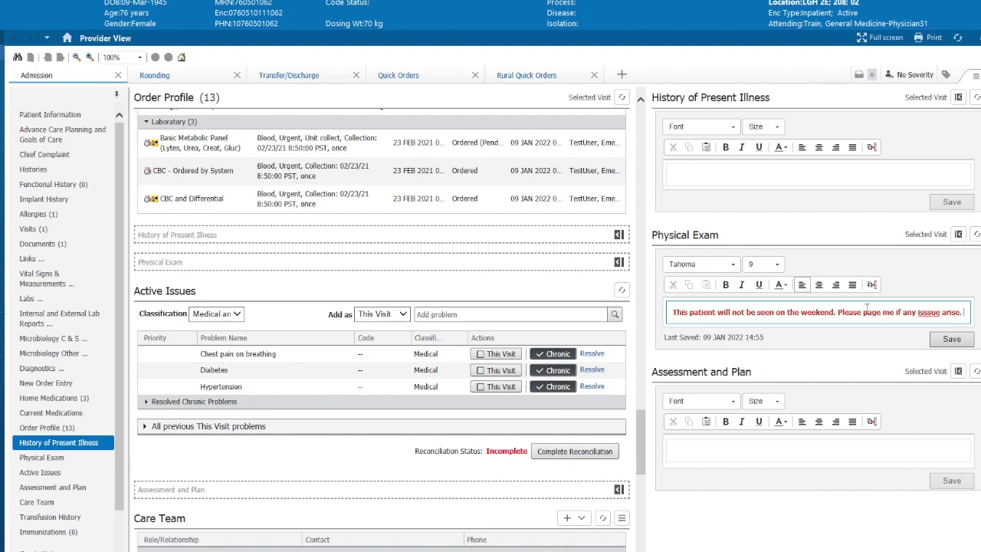
# - Add a personal auto-text phrase with the abbreviation ,,,02_current_meds and the description "current meds"
pyautogui.click(872, 285)
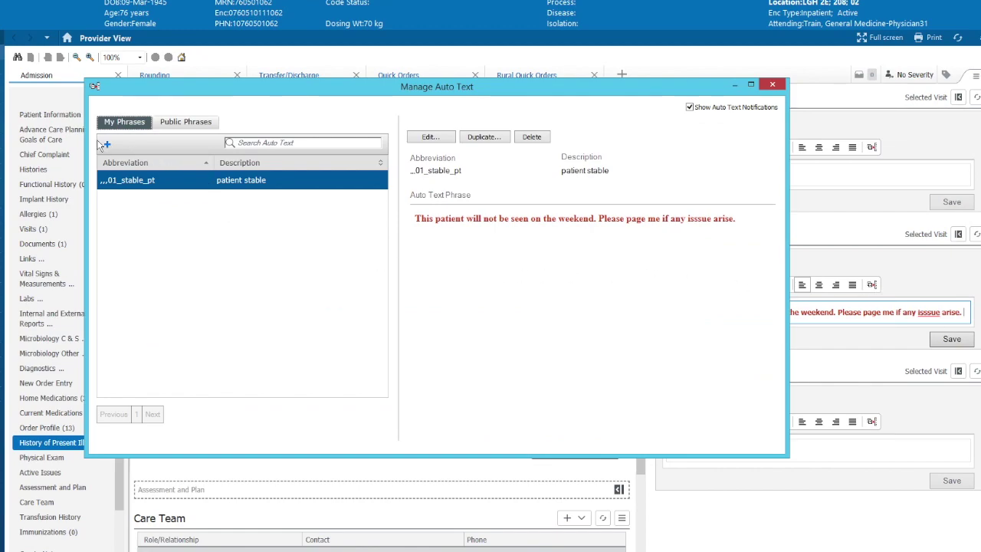
pyautogui.click(108, 146)
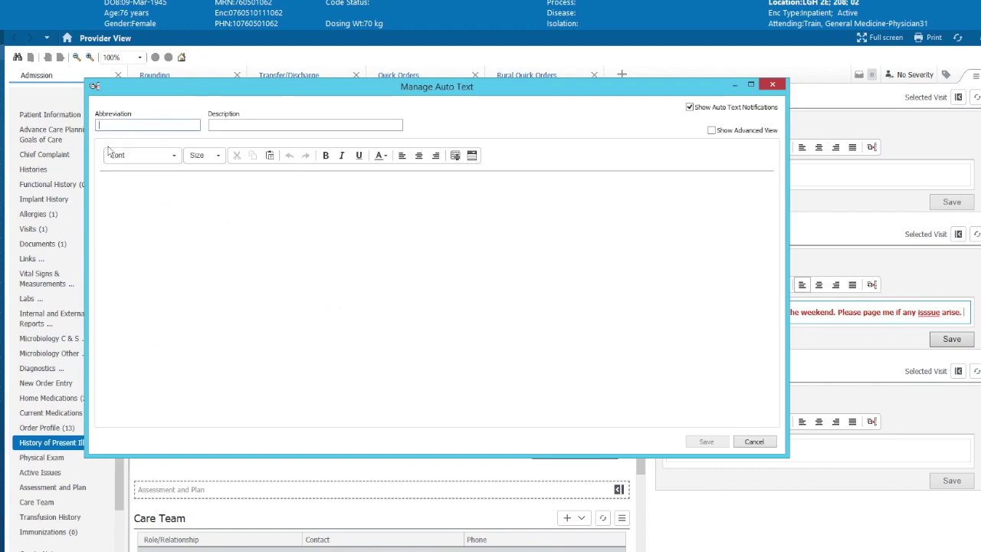
pyautogui.write('.')
pyautogui.write(',,02_currentme')
pyautogui.write('ds')
pyautogui.click(225, 127)
pyautogui.write('current me')
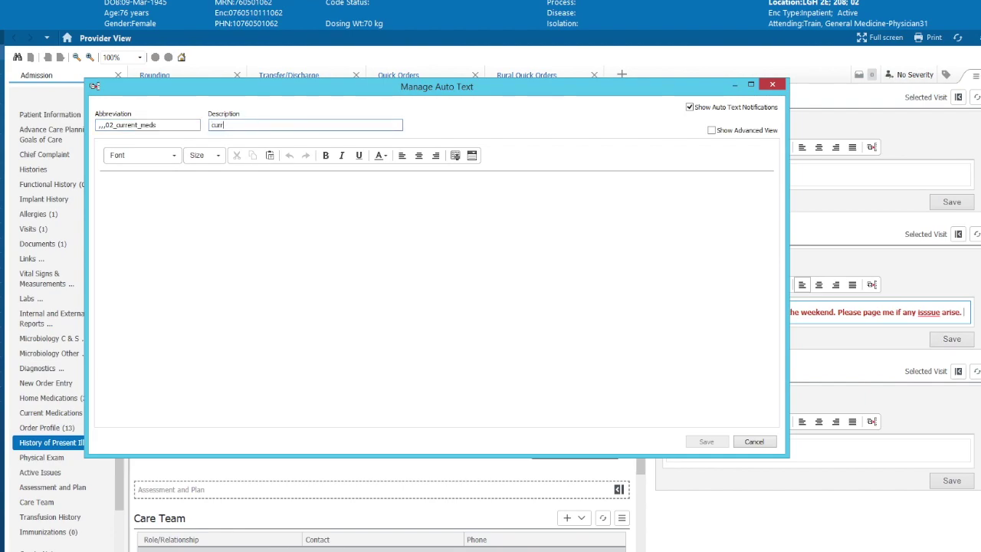
# - Search the templates and tokens for "med" to fill the phrase body, and preview the contents of the matching templates
pyautogui.click(206, 184)
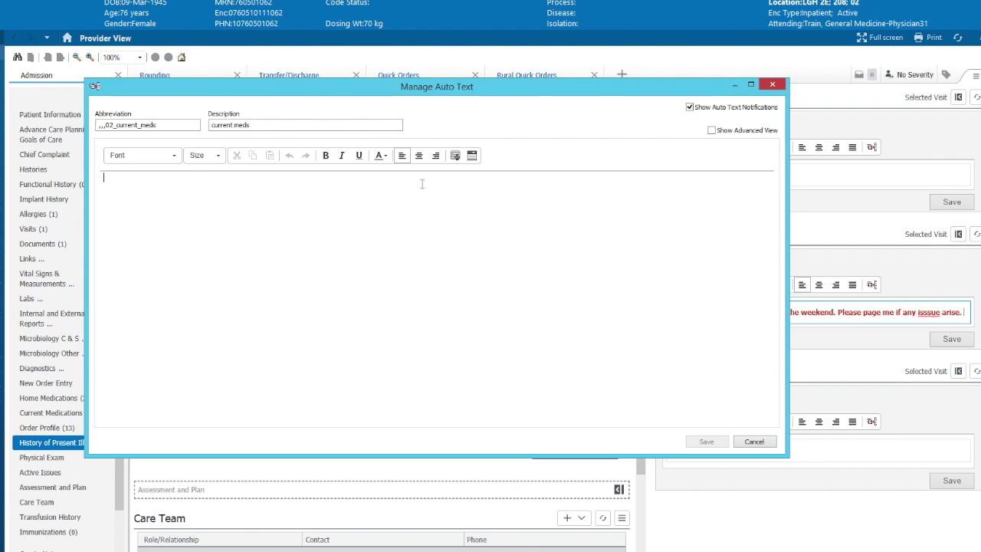
pyautogui.click(456, 156)
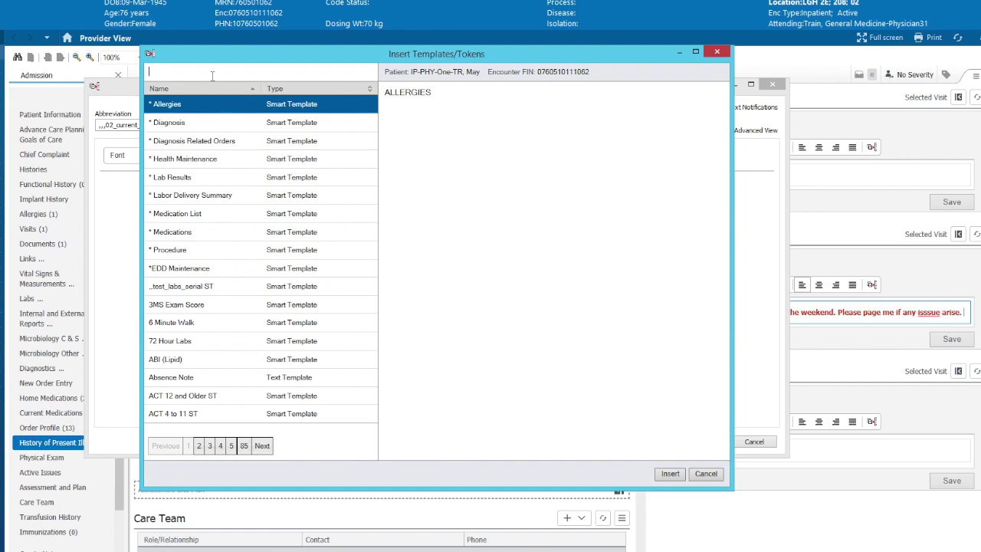
pyautogui.write('med')
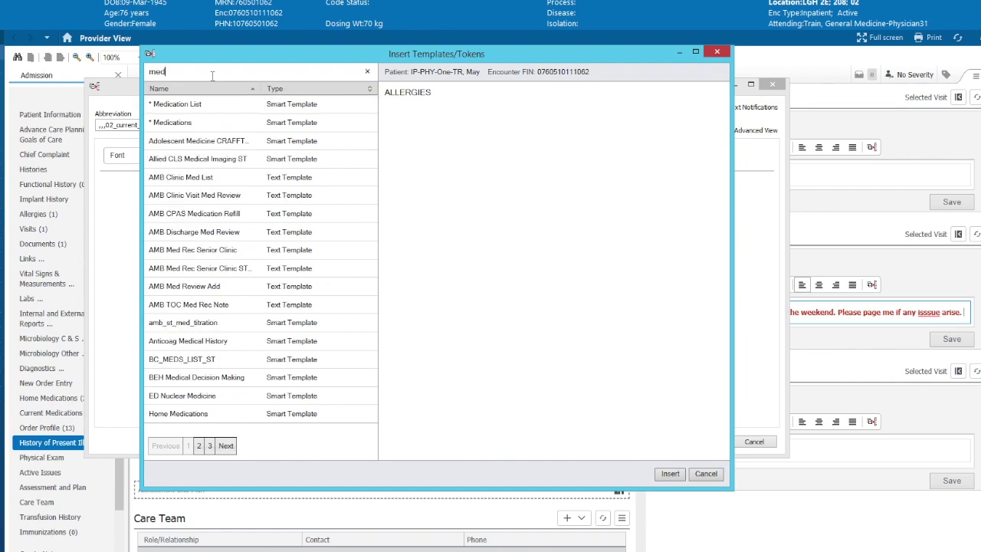
pyautogui.press('Down')
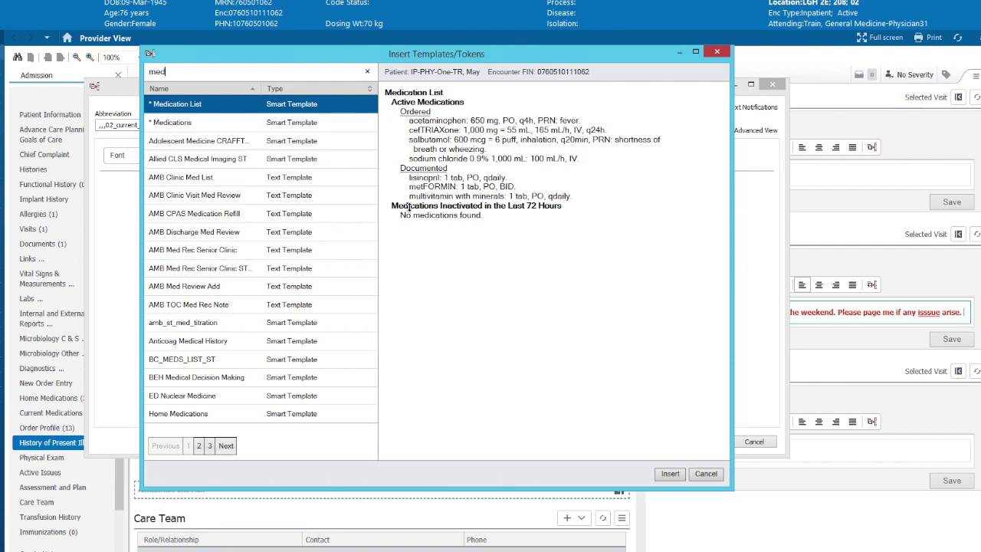
pyautogui.click(259, 129)
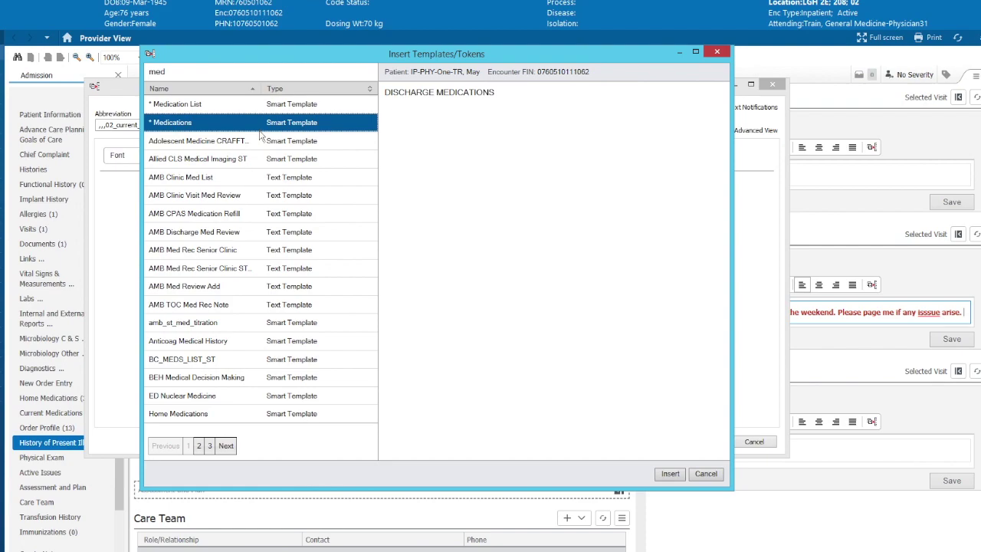
pyautogui.click(259, 143)
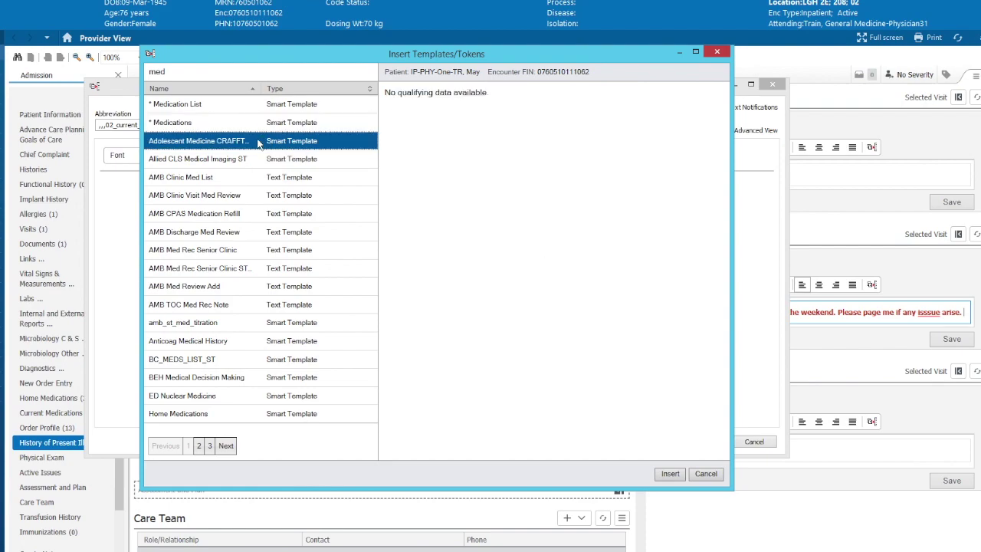
pyautogui.press('Down')
pyautogui.press('Down')
pyautogui.press('Down')
pyautogui.press('Down')
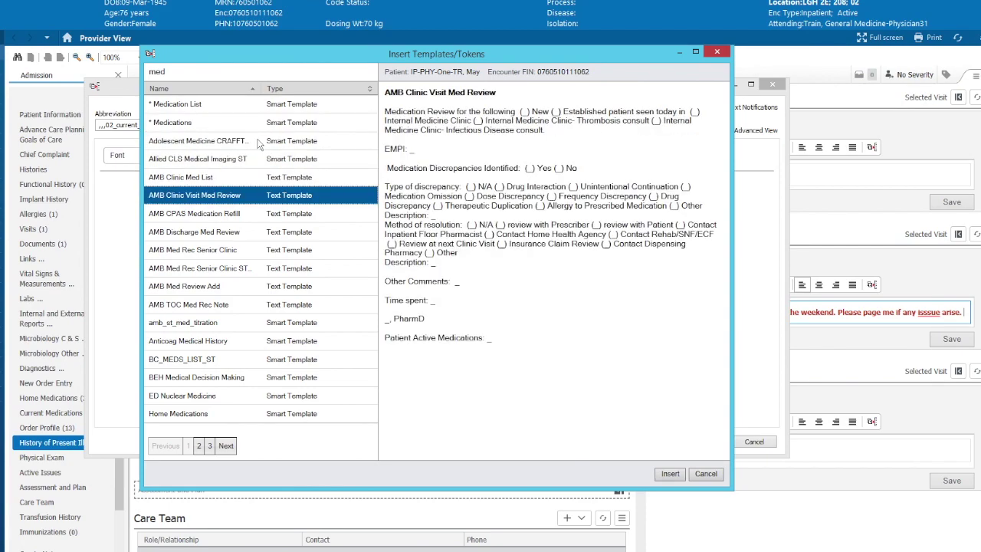
pyautogui.press('Down')
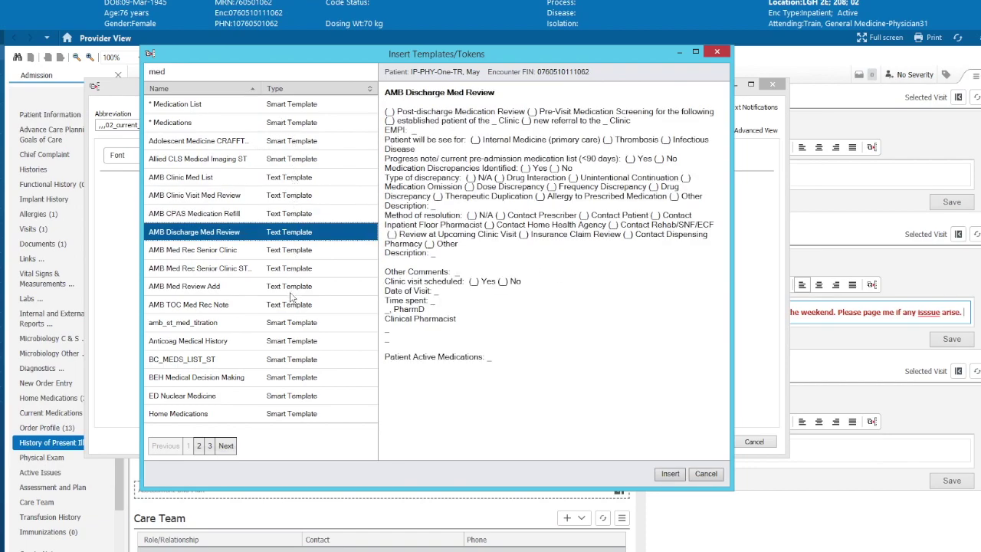
# - Sort the matching templates by type, insert the smart template BC_MEDS_LIST_ST into the phrase, and save it, closing the auto-text manager
pyautogui.click(331, 89)
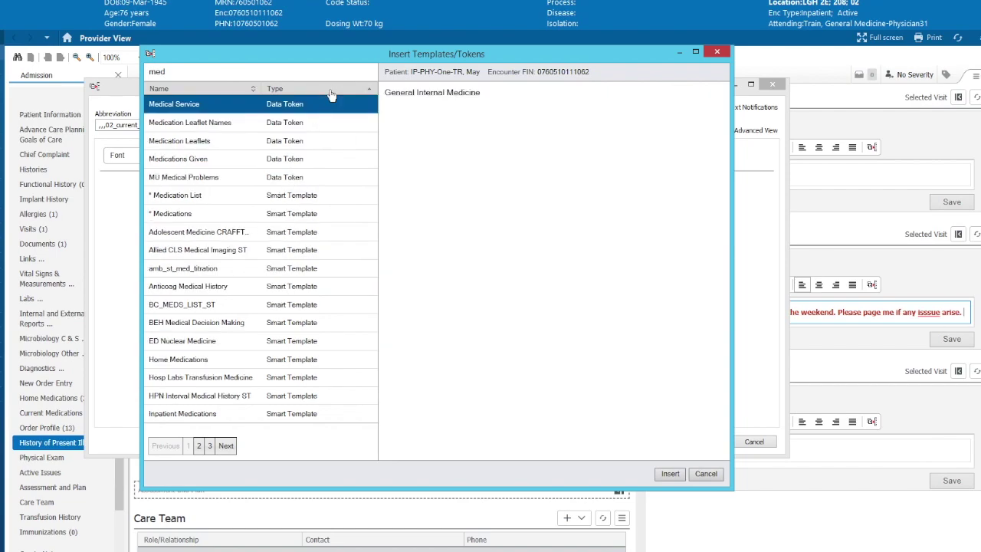
pyautogui.click(293, 195)
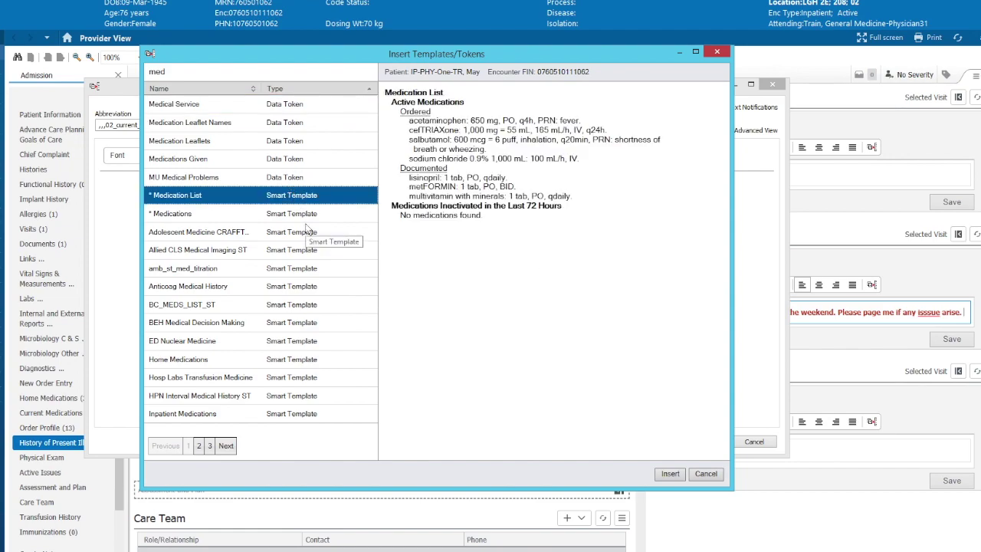
pyautogui.press('Down')
pyautogui.click(306, 229)
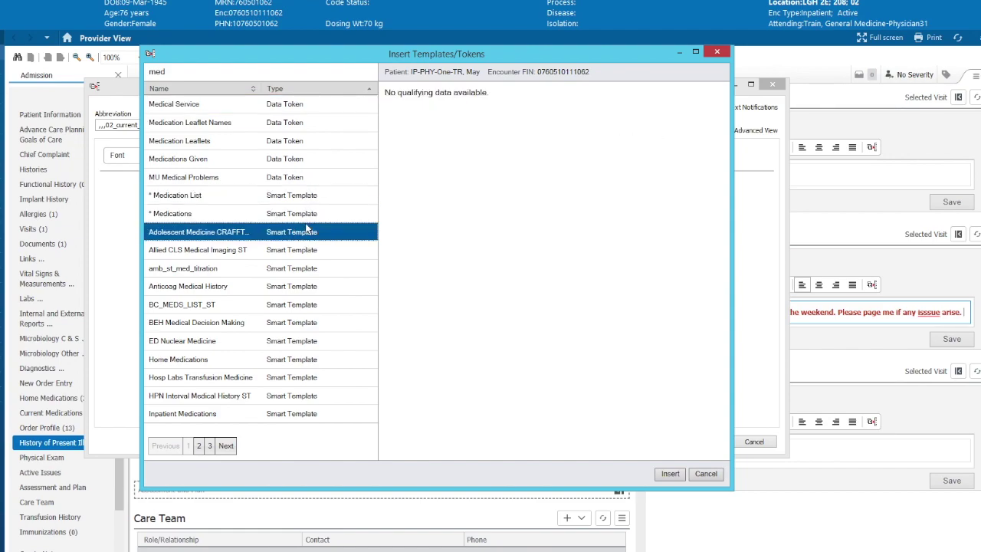
pyautogui.press('Down')
pyautogui.press('Down')
pyautogui.press('Down')
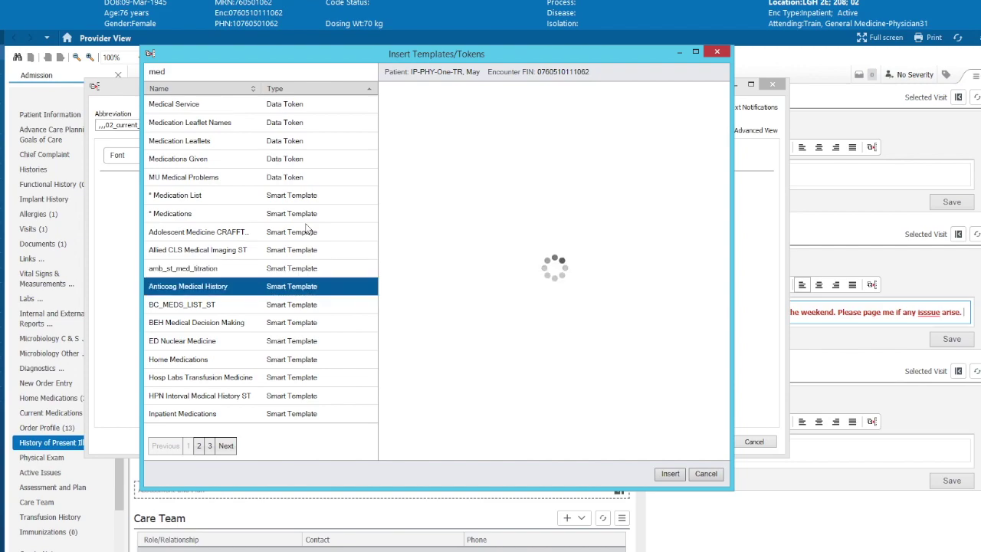
pyautogui.press('Down')
pyautogui.press('Down')
pyautogui.press('Up')
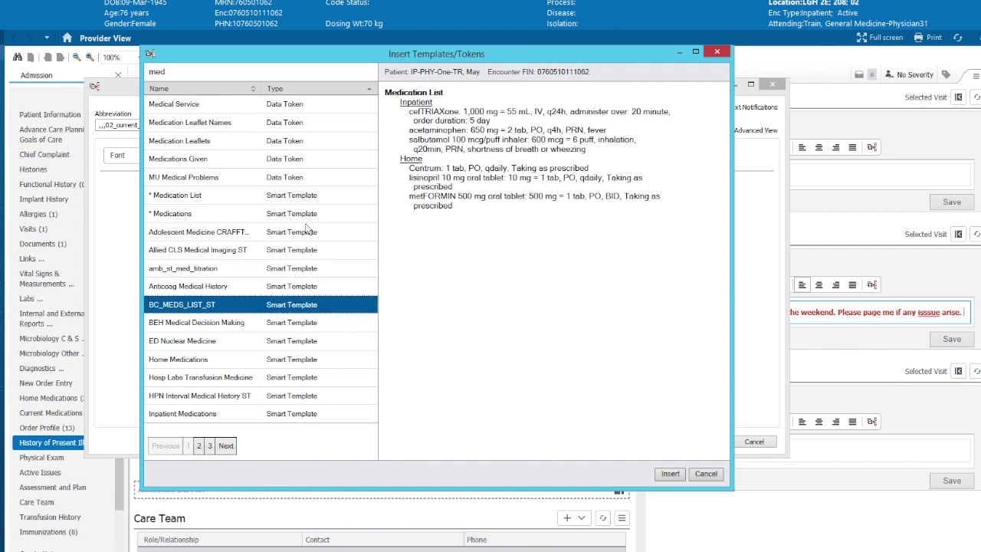
pyautogui.press('Down')
pyautogui.press('Up')
pyautogui.doubleClick(283, 303)
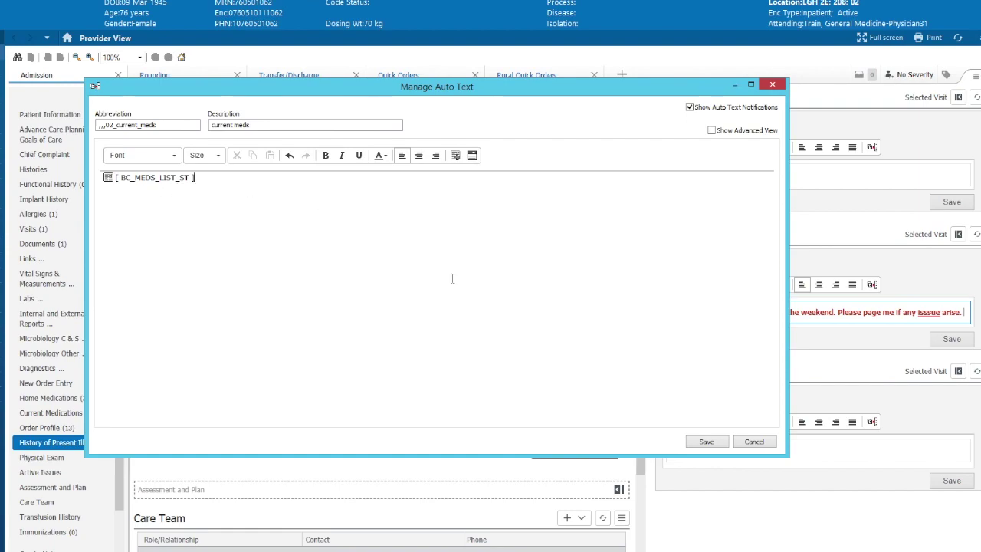
pyautogui.click(706, 442)
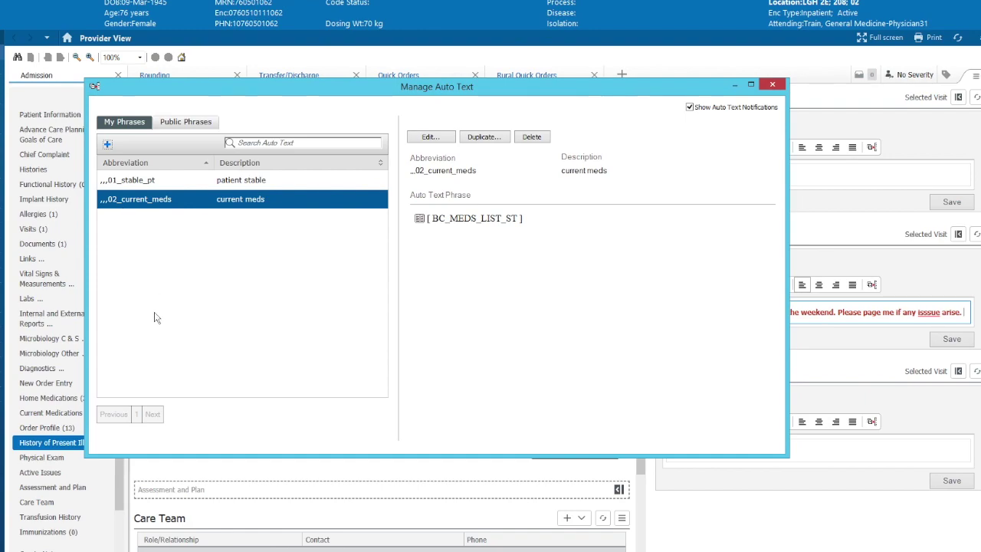
pyautogui.click(773, 85)
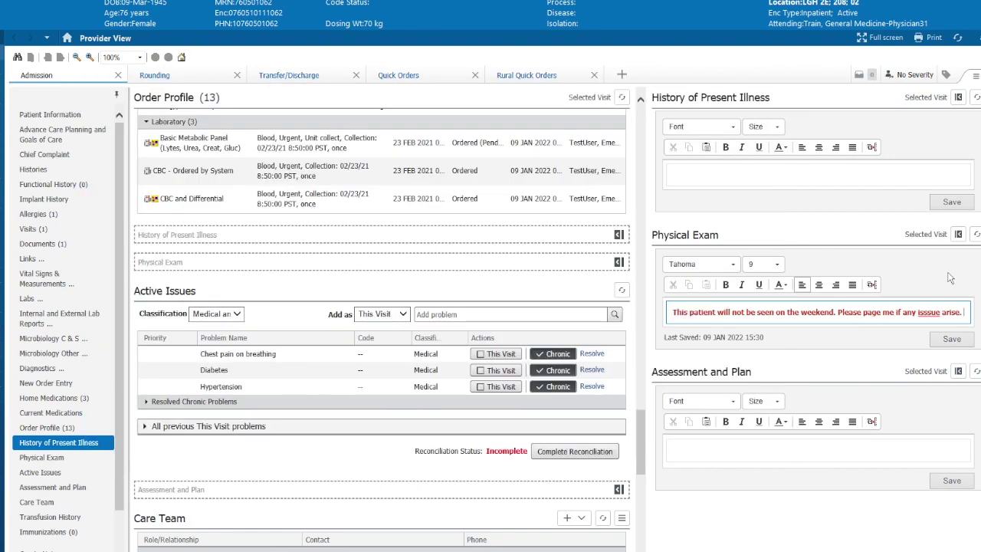
# - Insert the auto-text phrase ,,,02_current_meds below the red message in the Physical Exam field, with blank lines after it
pyautogui.press('Return')
pyautogui.write('..')
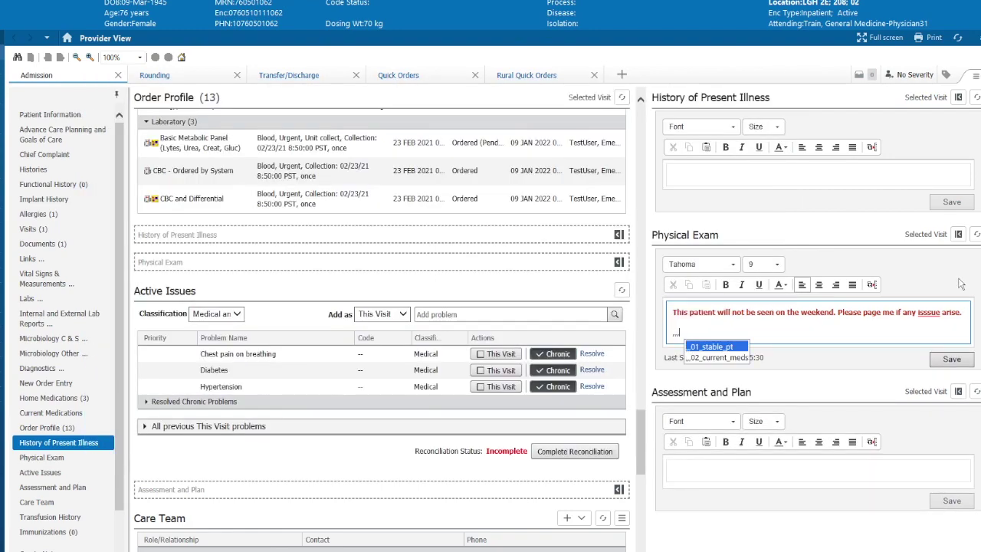
pyautogui.click(724, 358)
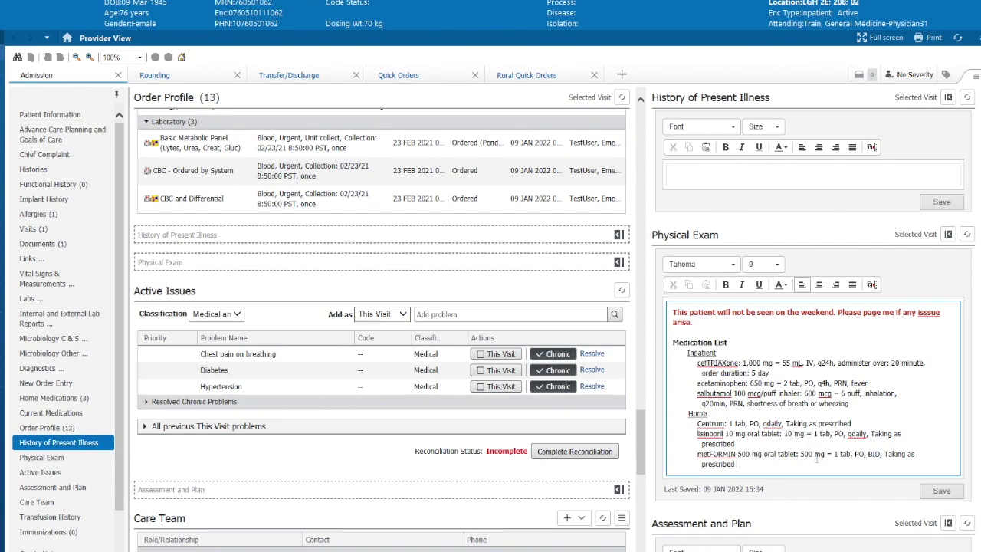
pyautogui.press('Return')
pyautogui.press('Return')
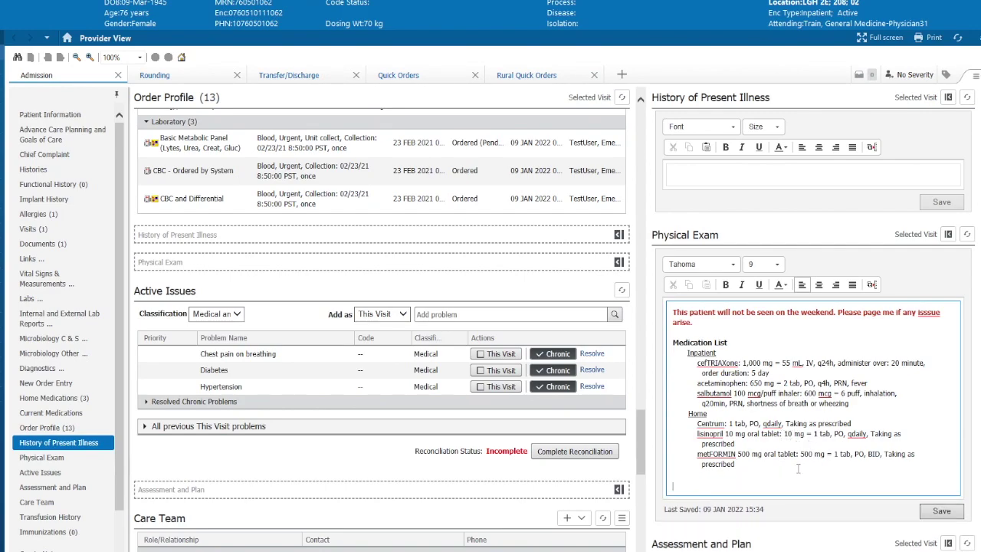
# - Add a personal auto-text phrase with the abbreviation ,,,03_age and the description "age"
pyautogui.click(878, 286)
pyautogui.click(499, 136)
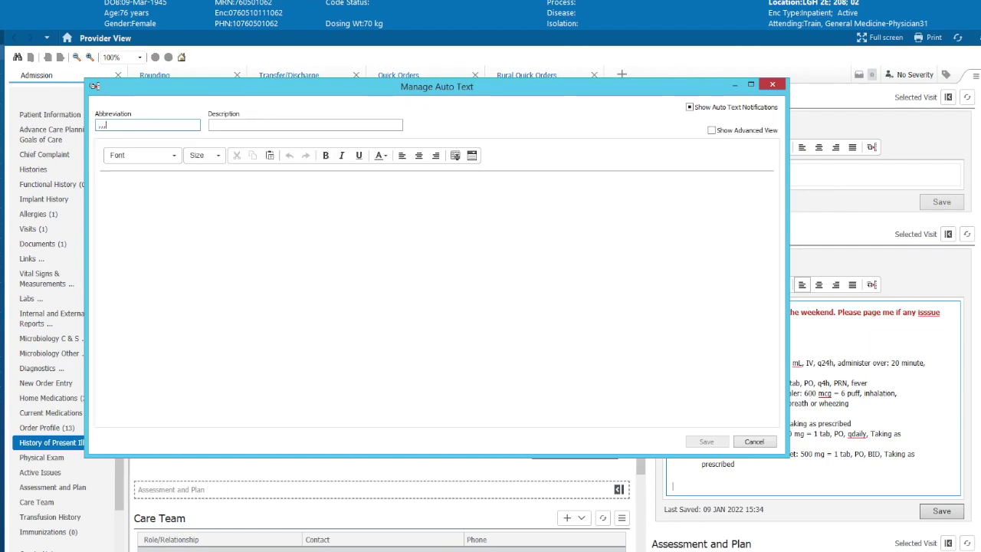
pyautogui.write('o3_age')
pyautogui.click(237, 124)
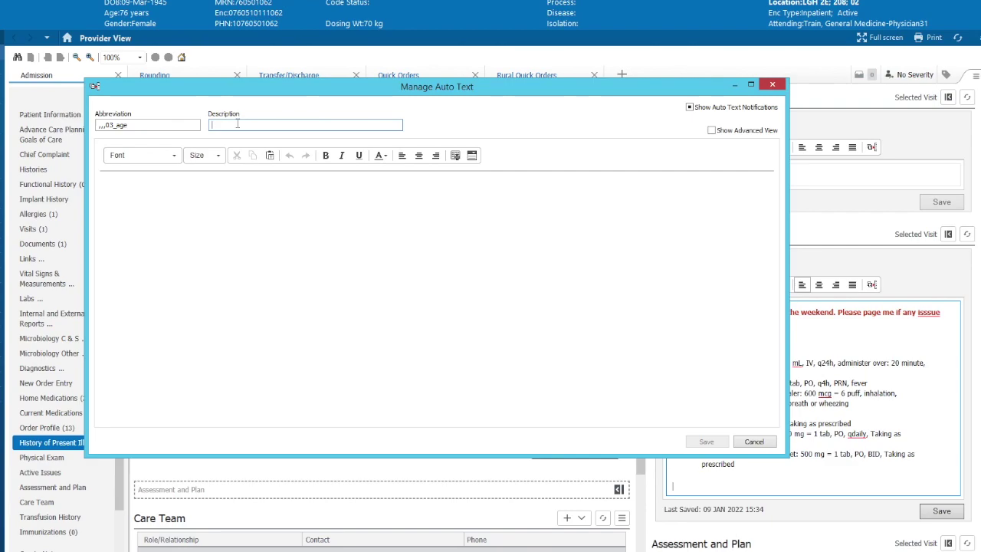
pyautogui.write('age')
# - Insert the Age data token as the phrase content, then save the phrase and close the auto-text manager
pyautogui.click(142, 181)
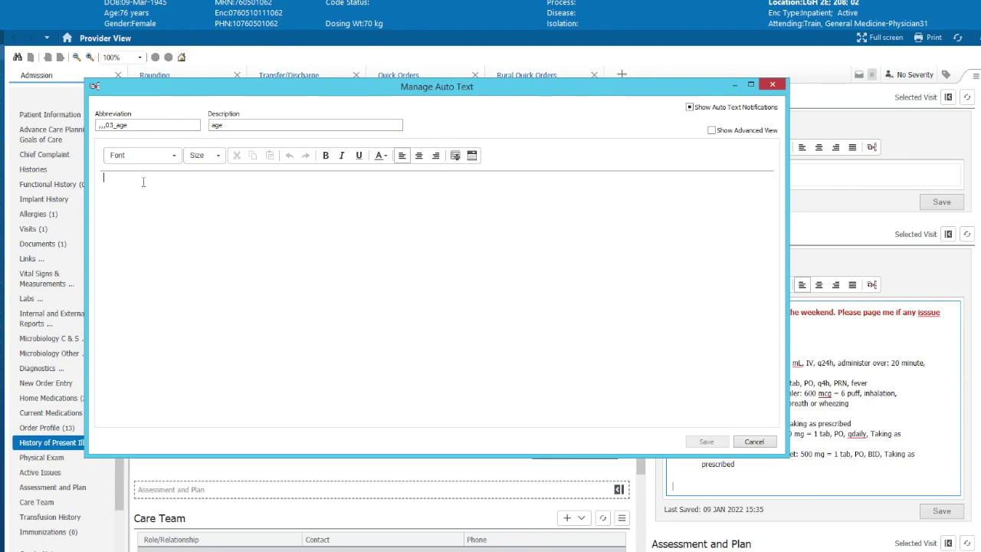
pyautogui.click(456, 155)
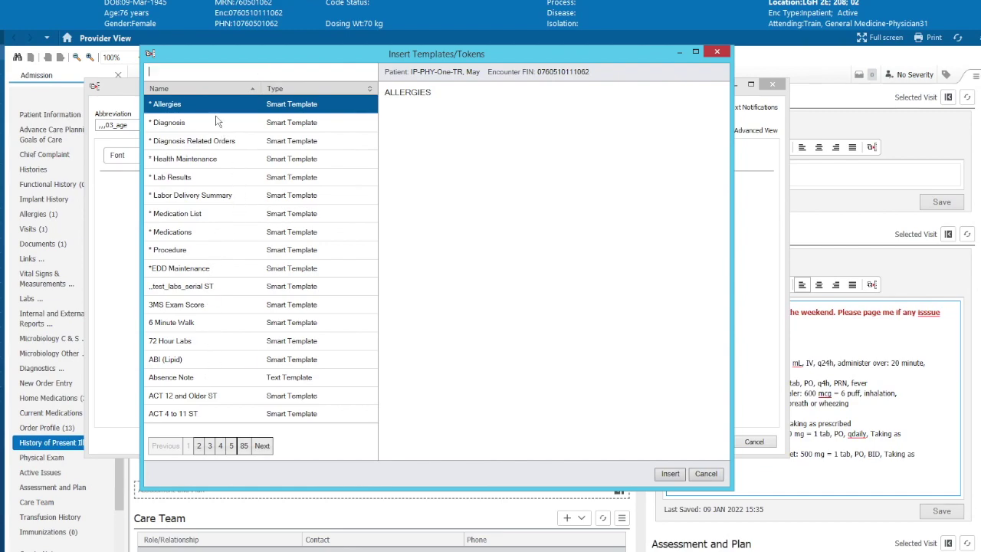
pyautogui.write('age')
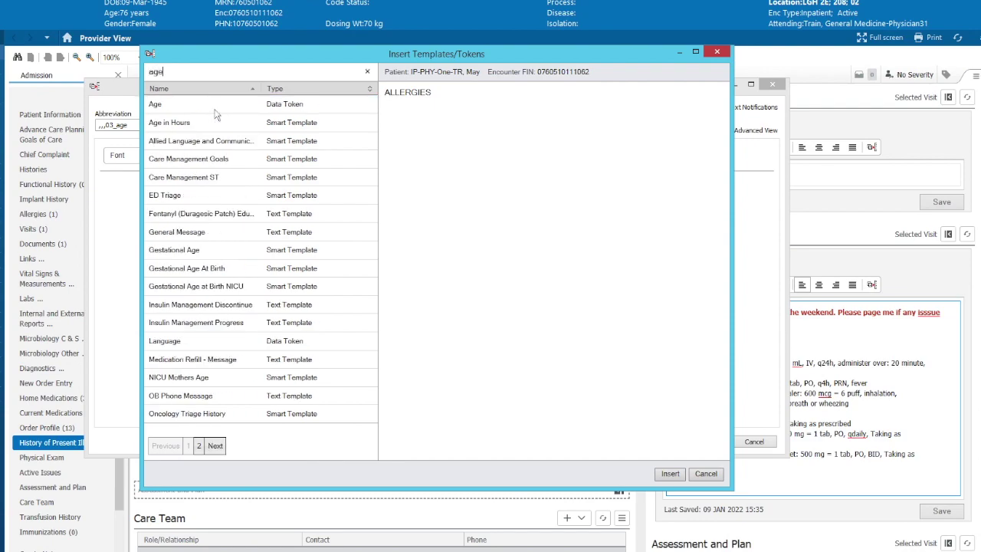
pyautogui.click(286, 109)
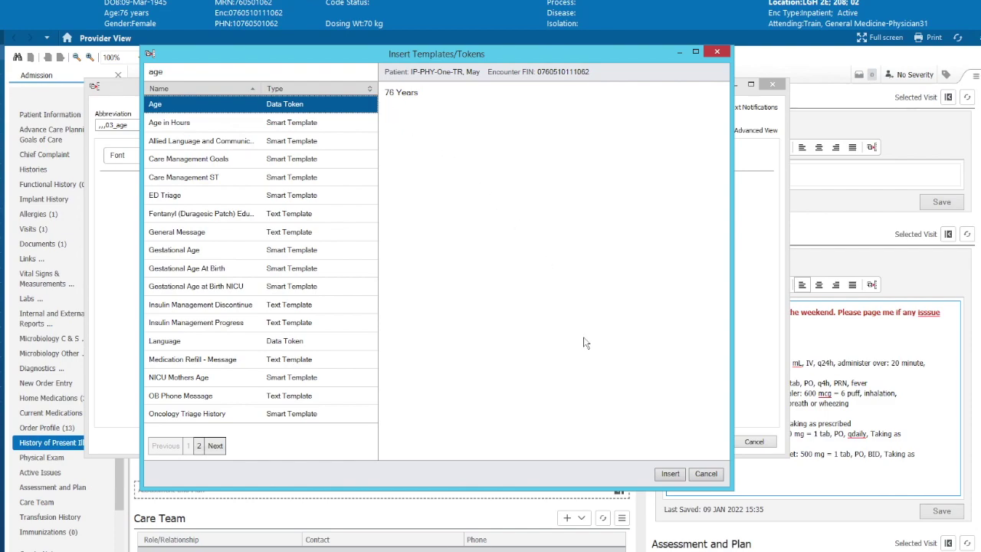
pyautogui.click(669, 474)
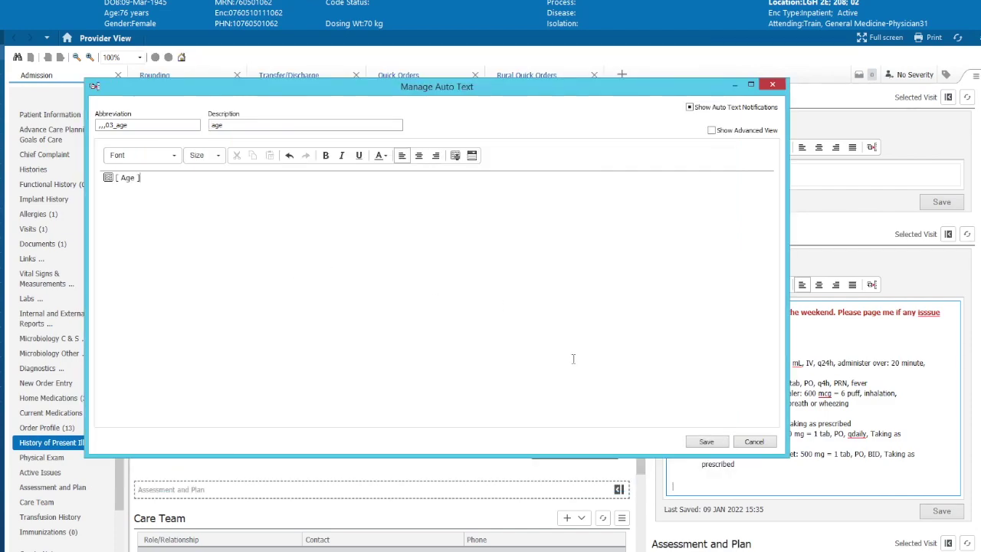
pyautogui.click(706, 442)
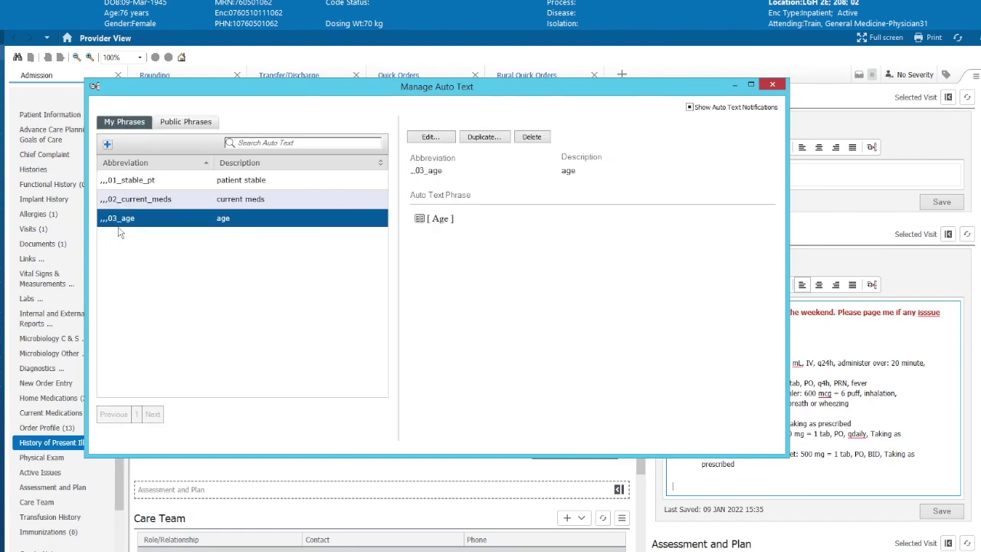
pyautogui.click(772, 86)
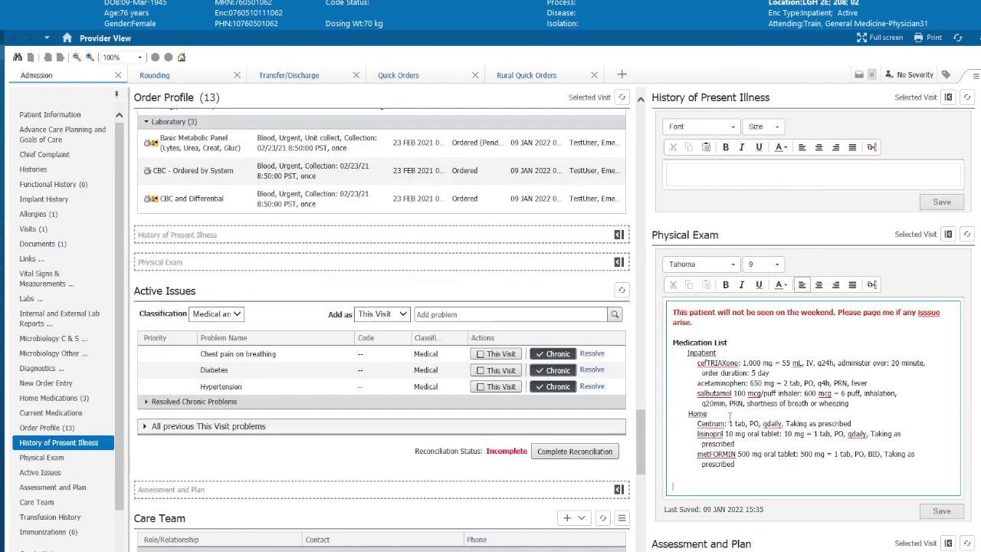
# - Insert the auto-text phrase ,,,03_age below the medication list in the Physical Exam field and start a new line
pyautogui.write('/76')
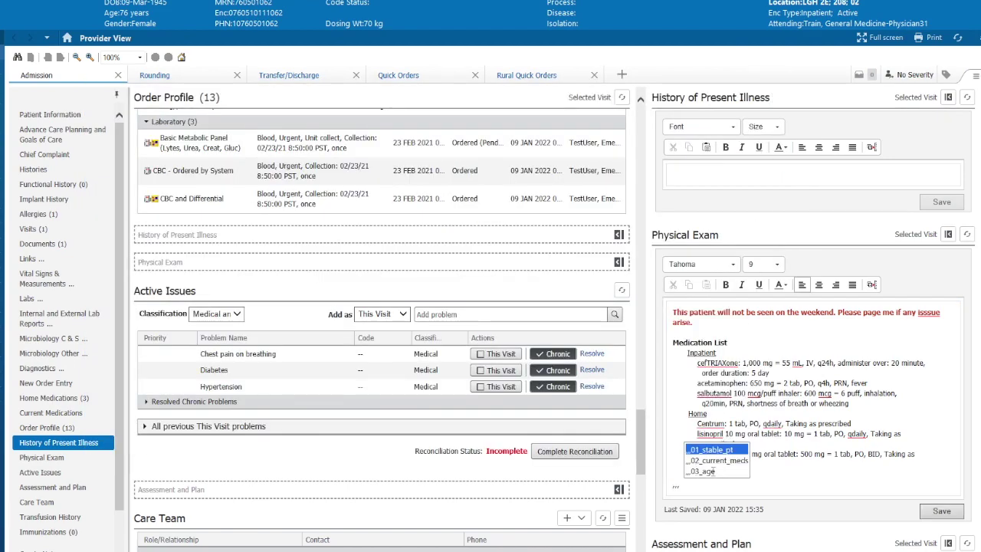
pyautogui.press('Return')
pyautogui.press('Return')
pyautogui.press('Return')
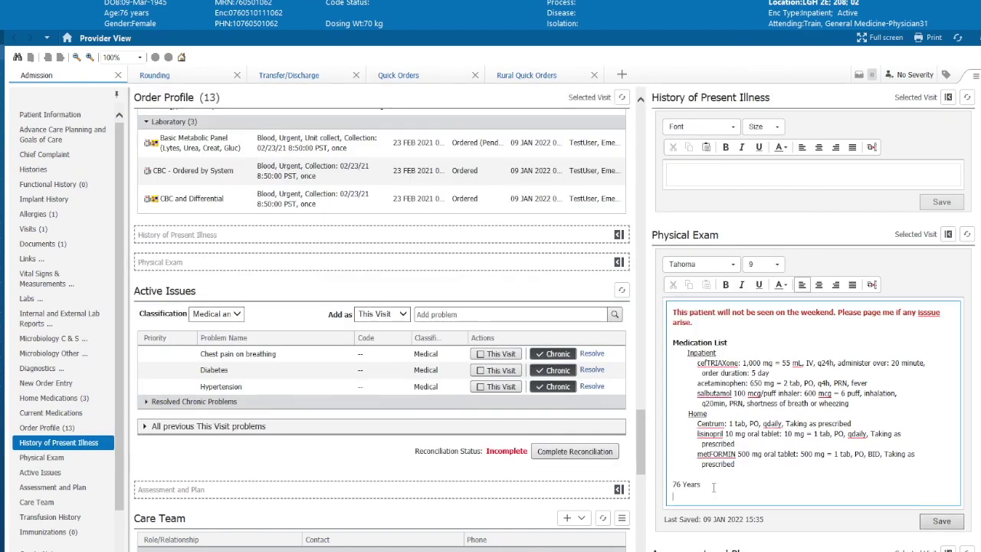
# - Add a personal auto-text phrase with the abbreviation ,,,04_pe and the description "physical"
pyautogui.click(874, 289)
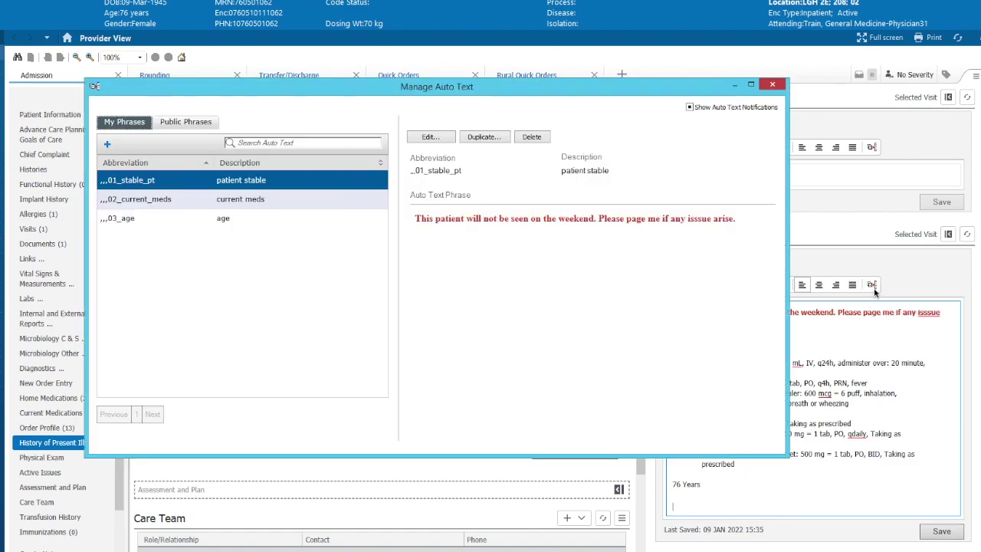
pyautogui.click(108, 144)
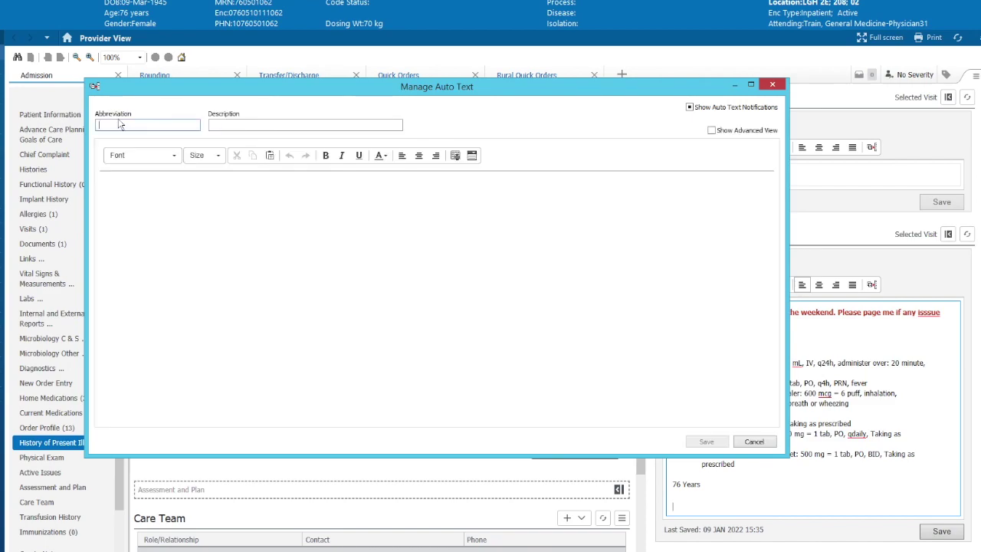
pyautogui.write(',,,o')
pyautogui.write('4_pe')
pyautogui.press('Tab')
pyautogui.write('physical')
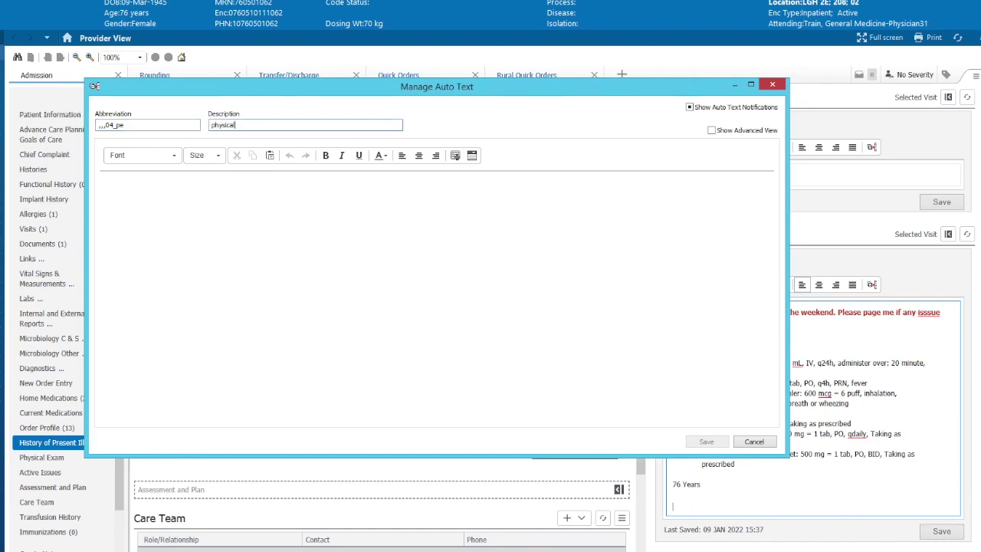
# - Enter "Physical exam" as the first line of the phrase content and "GEN;" on the second line
pyautogui.click(184, 188)
pyautogui.write('Phys')
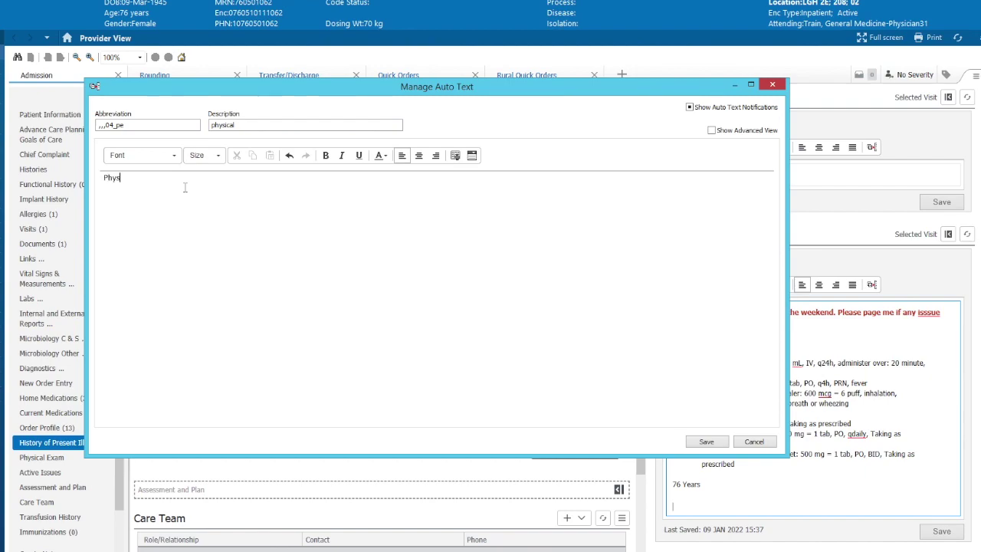
pyautogui.write('ical exam')
pyautogui.press('Return')
pyautogui.write('GEN;')
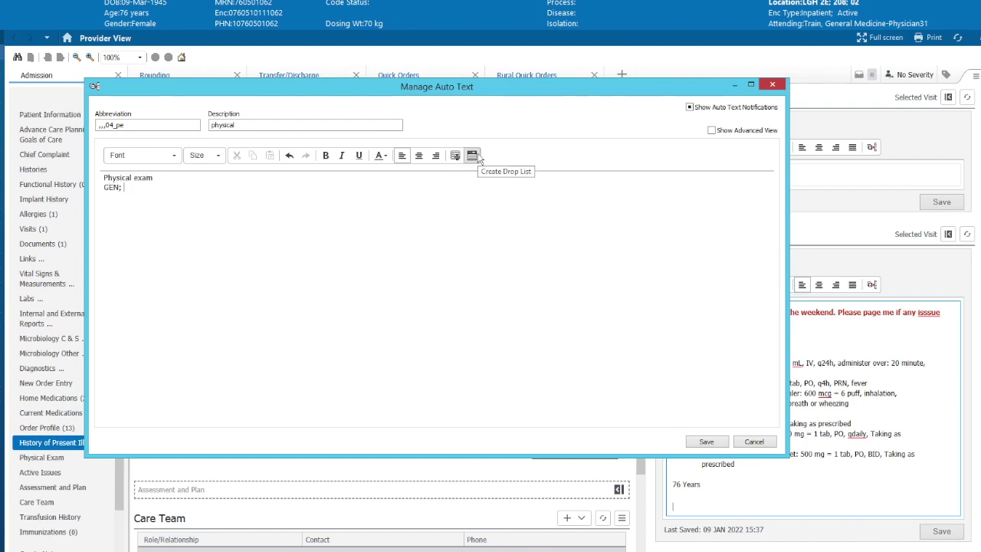
# - Create a drop list after "GEN;" with the items VSS as default, hypotensive and hypertensive
pyautogui.click(472, 156)
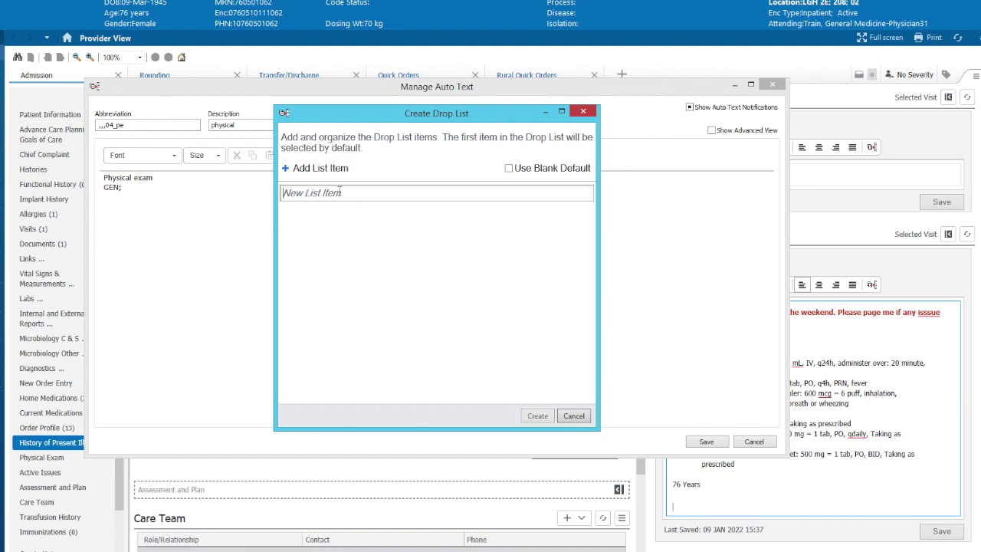
pyautogui.write('VSS')
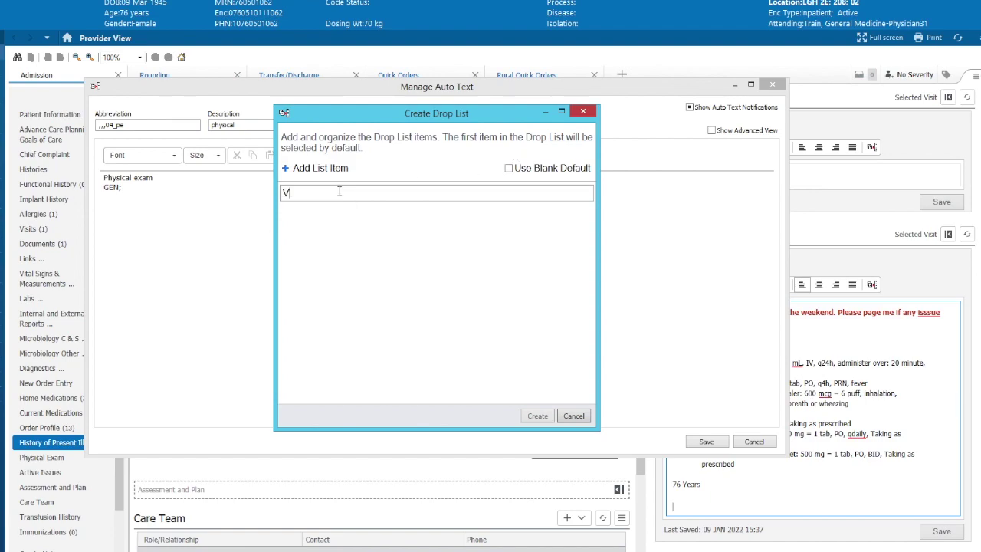
pyautogui.click(285, 168)
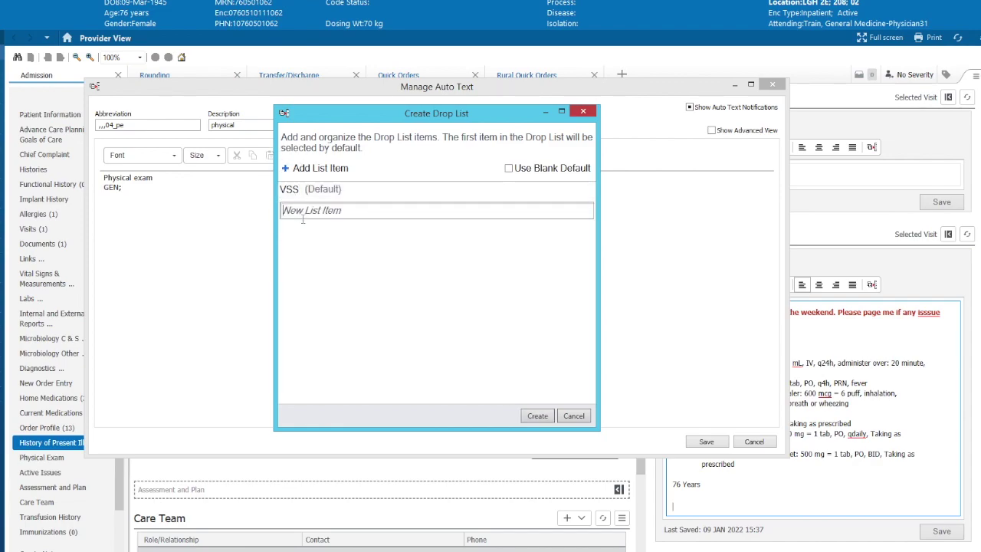
pyautogui.write('hypotensive')
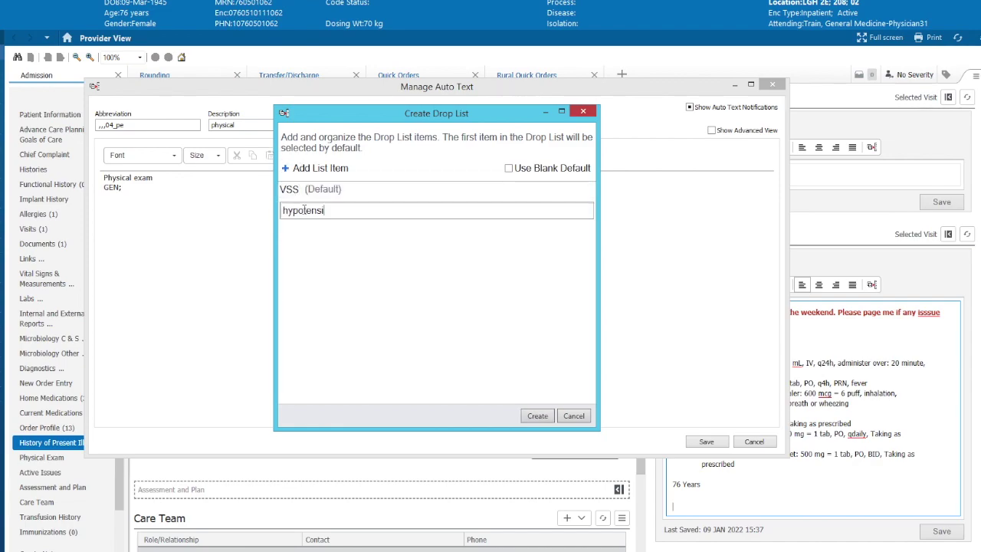
pyautogui.click(286, 168)
pyautogui.write('hypertensive')
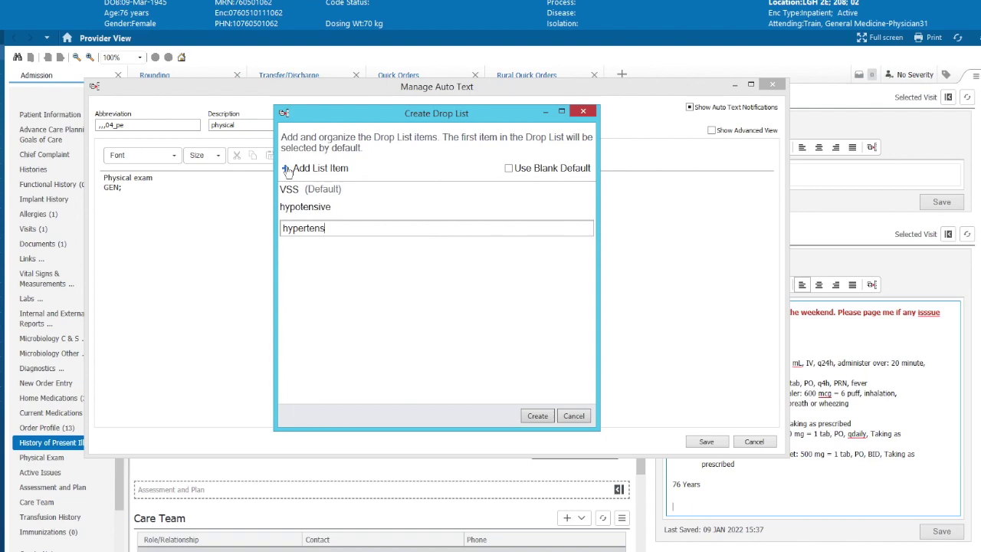
pyautogui.click(286, 167)
pyautogui.click(537, 415)
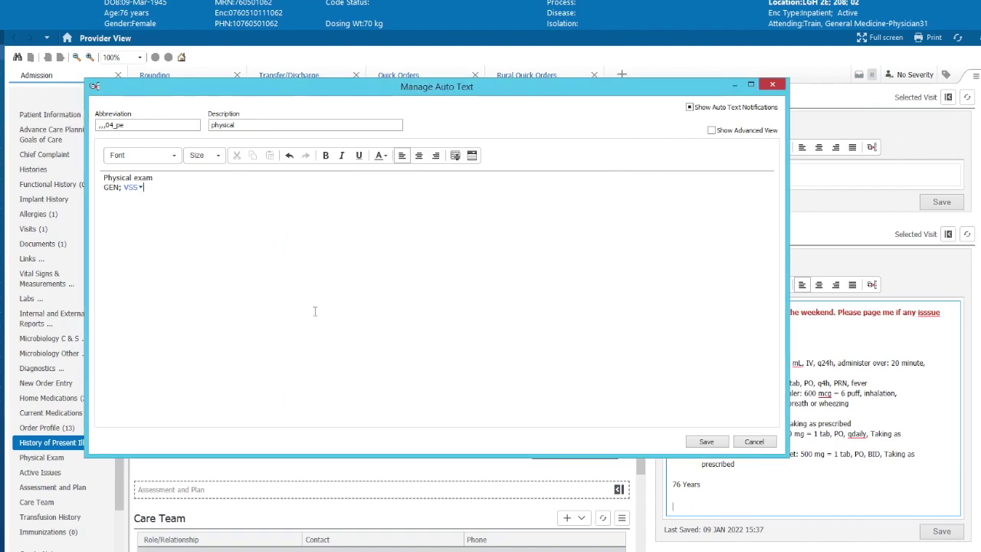
# - Add a semicolon and a second drop list with afeb as default, febrile and hypothermic, then save the phrase and close the auto-text manager
pyautogui.click(472, 155)
pyautogui.write('afeb')
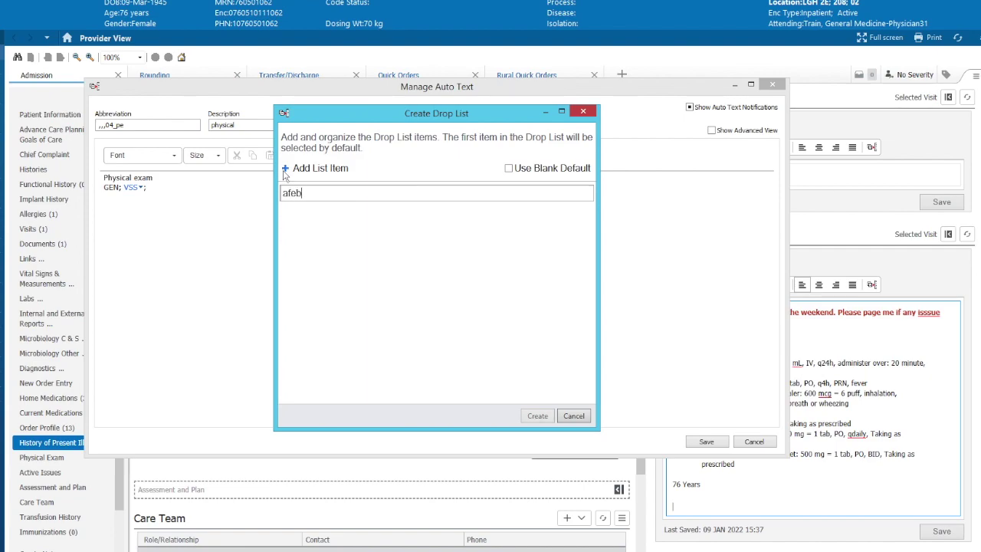
pyautogui.click(284, 170)
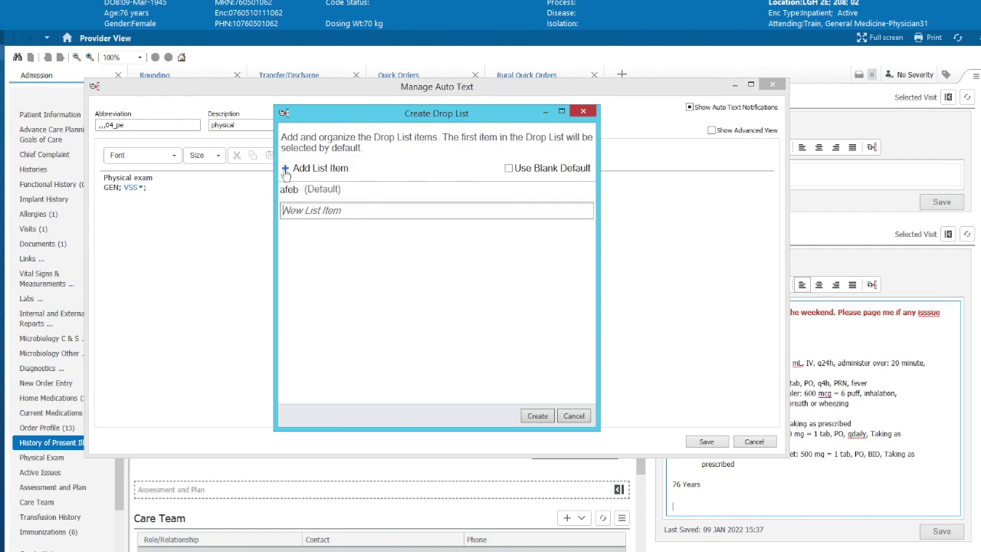
pyautogui.write('febrile')
pyautogui.click(284, 172)
pyautogui.write('hypothermic')
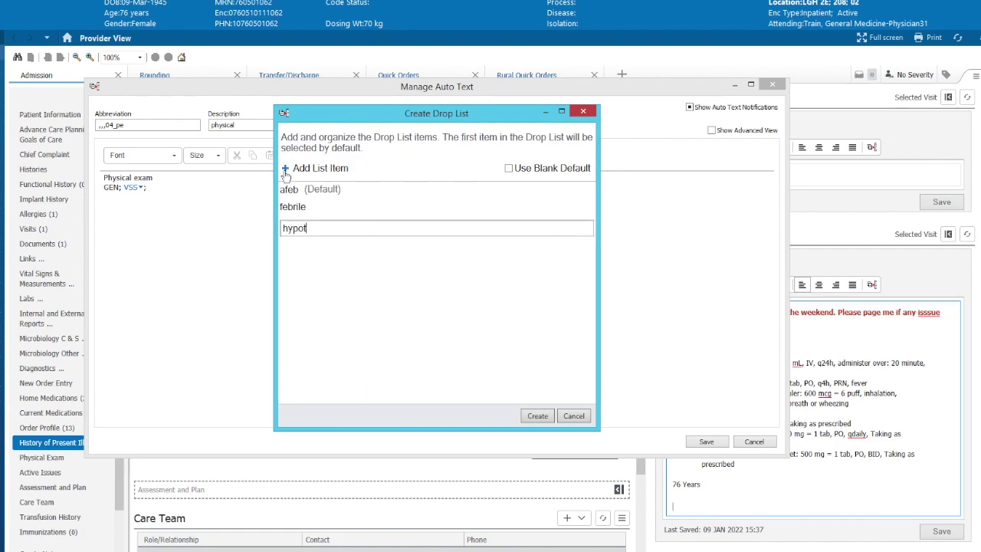
pyautogui.click(539, 415)
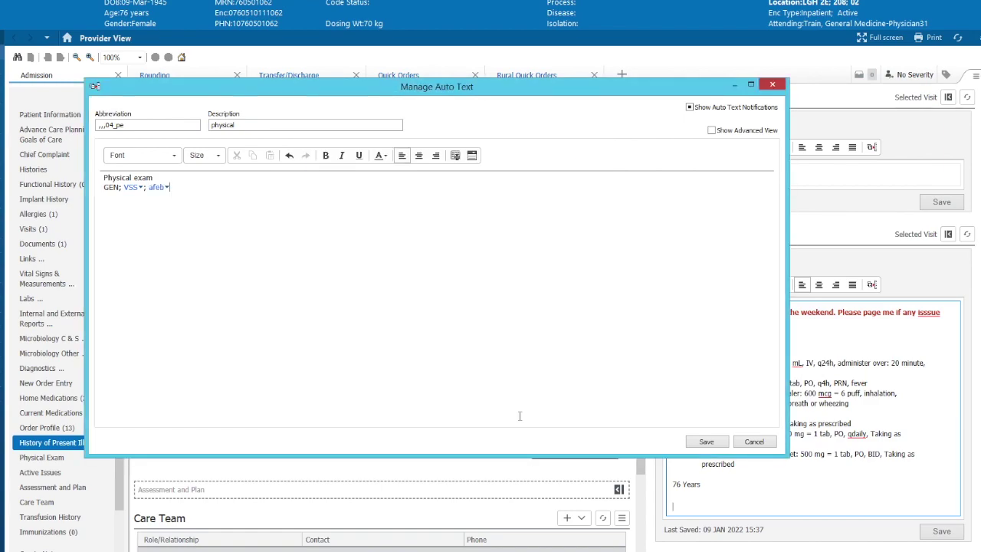
pyautogui.click(709, 442)
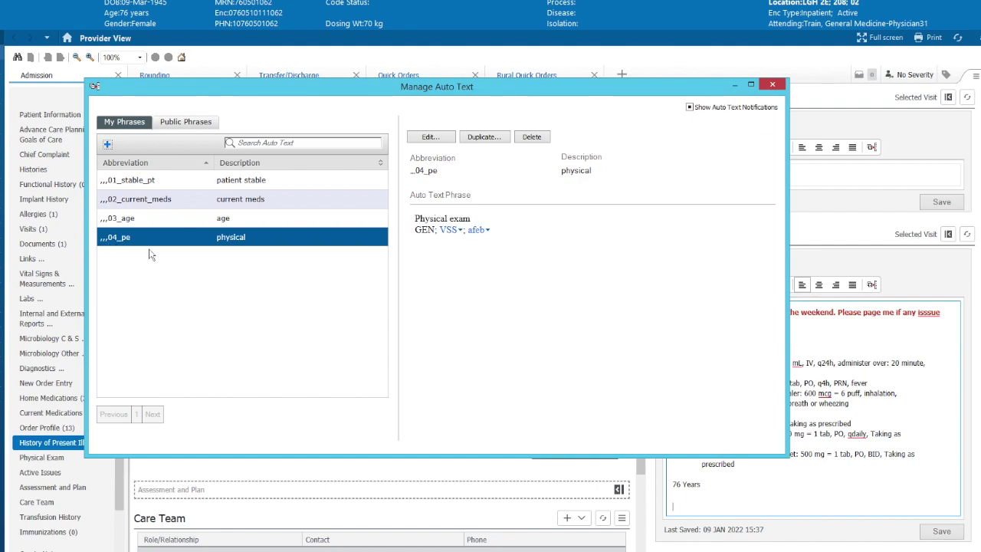
pyautogui.click(774, 84)
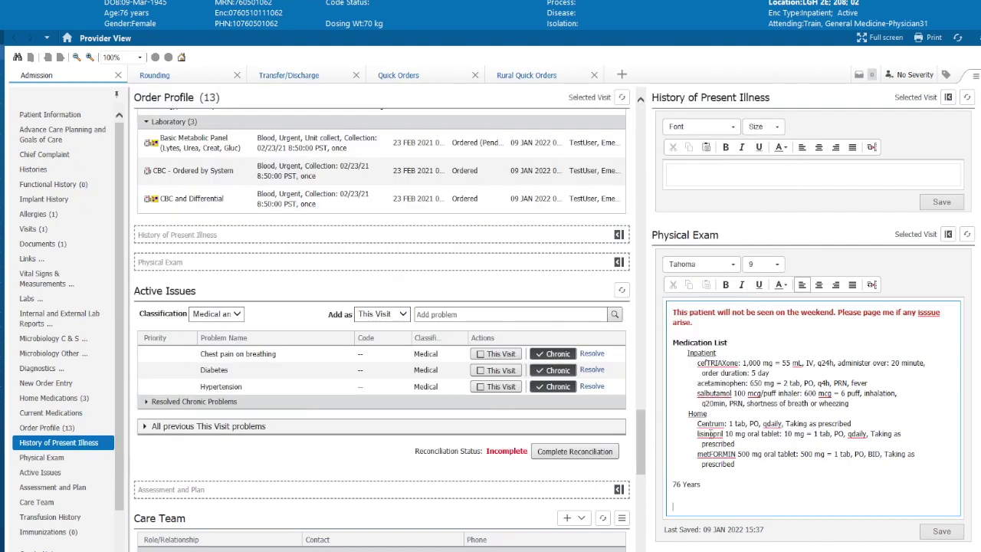
# - Insert the auto-text phrase ,,,04_pe below the age in the Physical Exam field, choosing hypotensive and hypothermic in its drop lists
pyautogui.write(',,,')
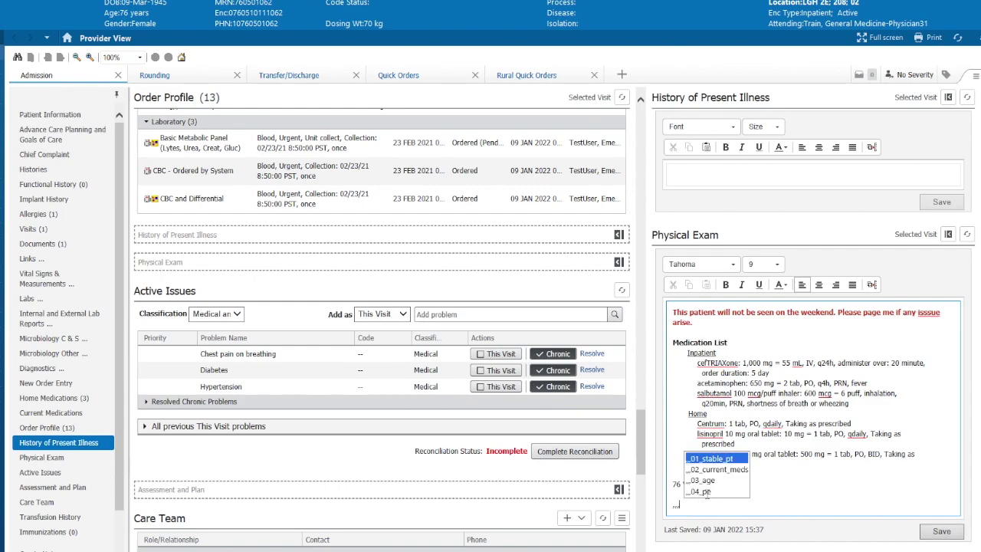
pyautogui.click(709, 491)
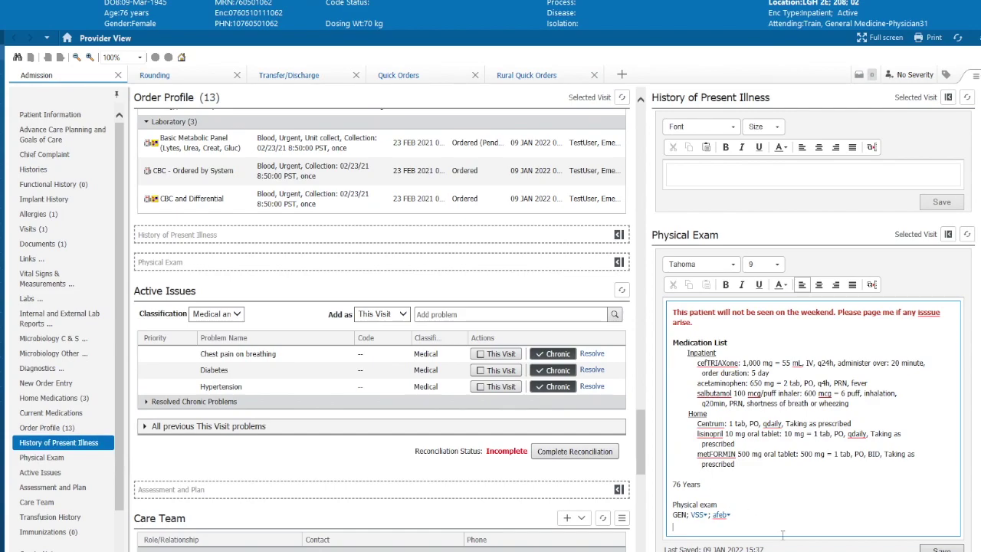
pyautogui.click(704, 516)
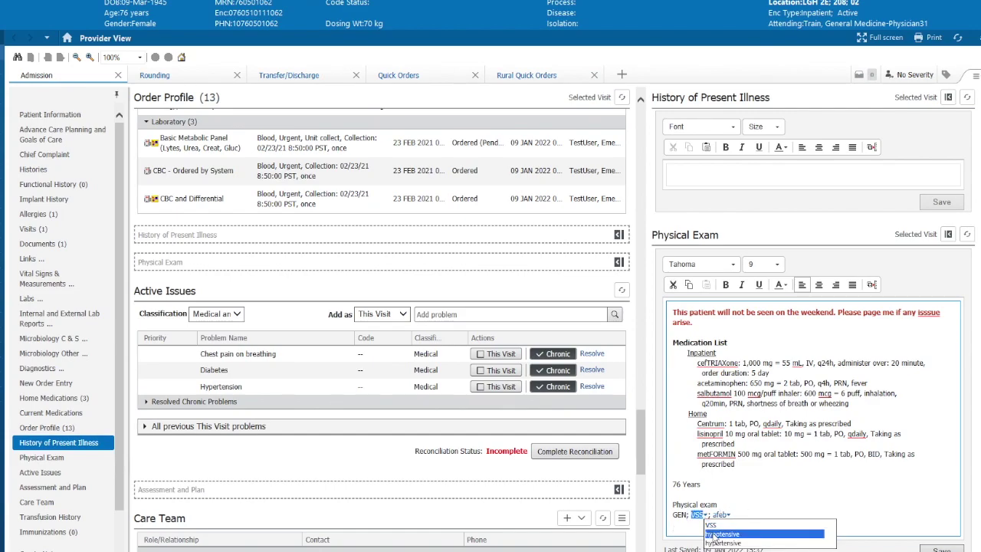
pyautogui.click(713, 535)
pyautogui.click(745, 515)
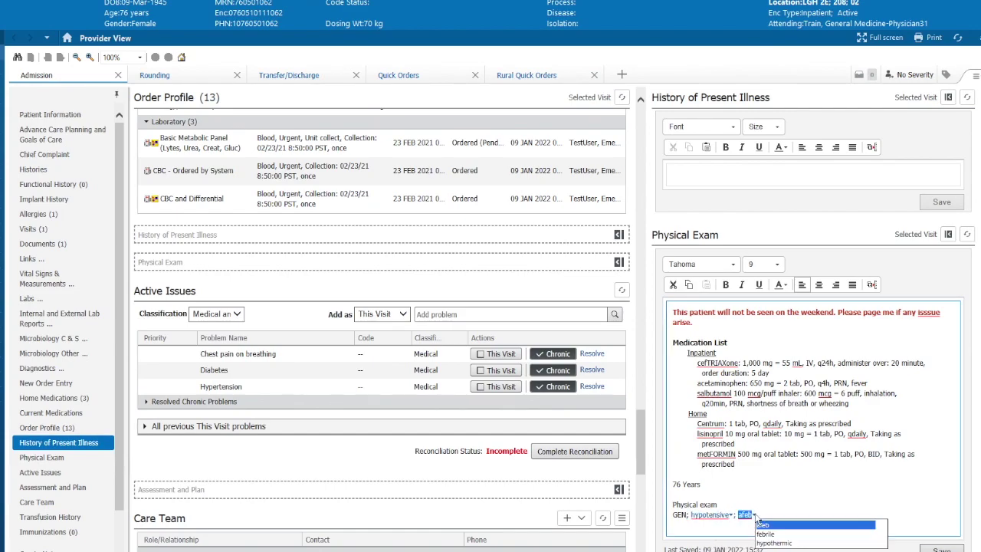
pyautogui.click(764, 543)
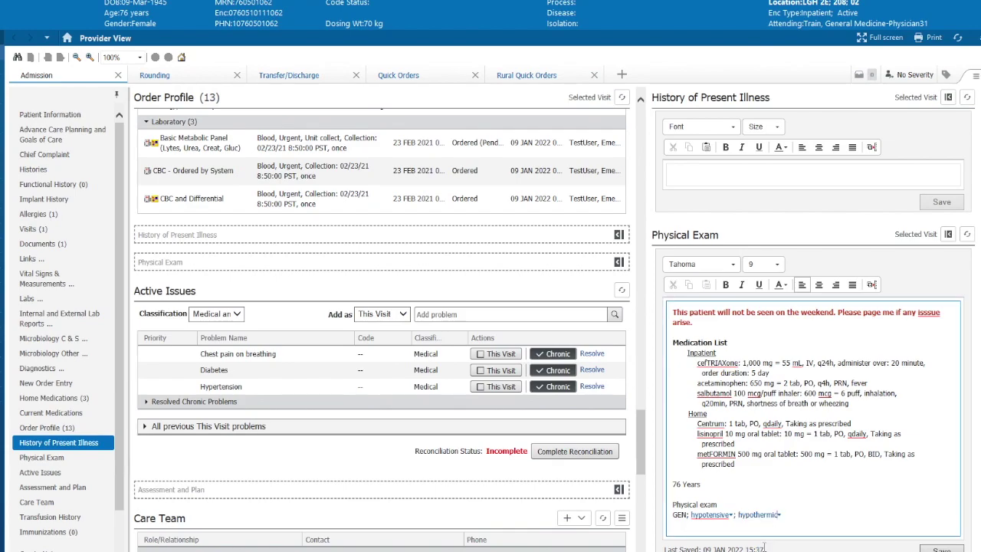